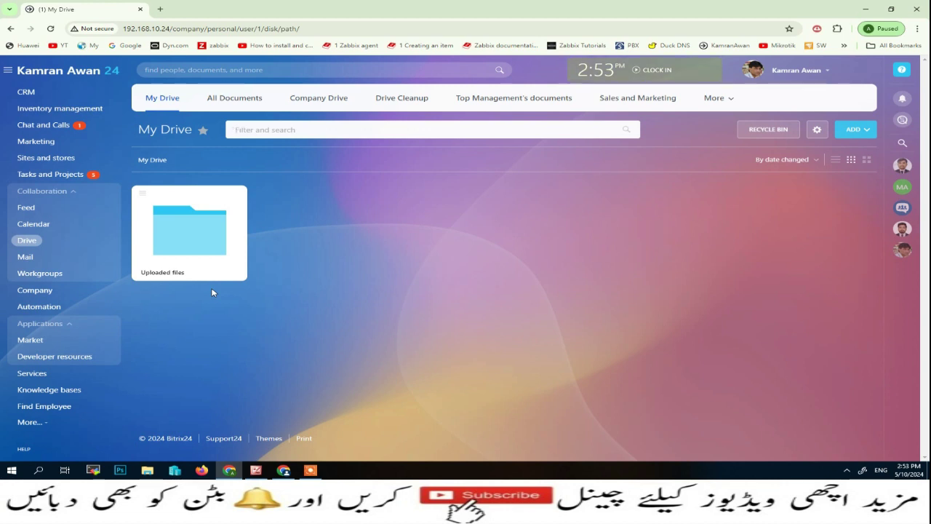
Step: Switch to Microsoft Office Picture Manager and examine the picture of the Bitrix user and cloud storage limits
left_click(255, 470)
key("Right")
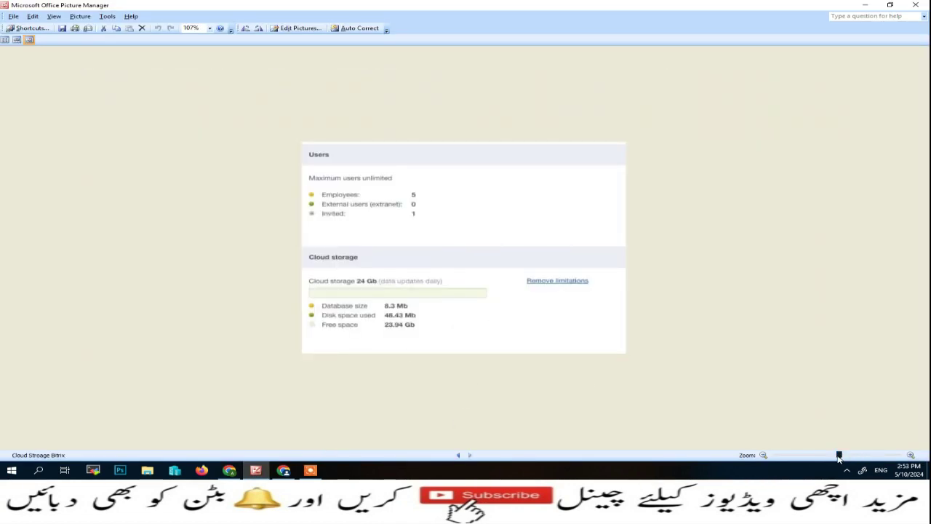
left_click_drag(852, 455, 858, 456)
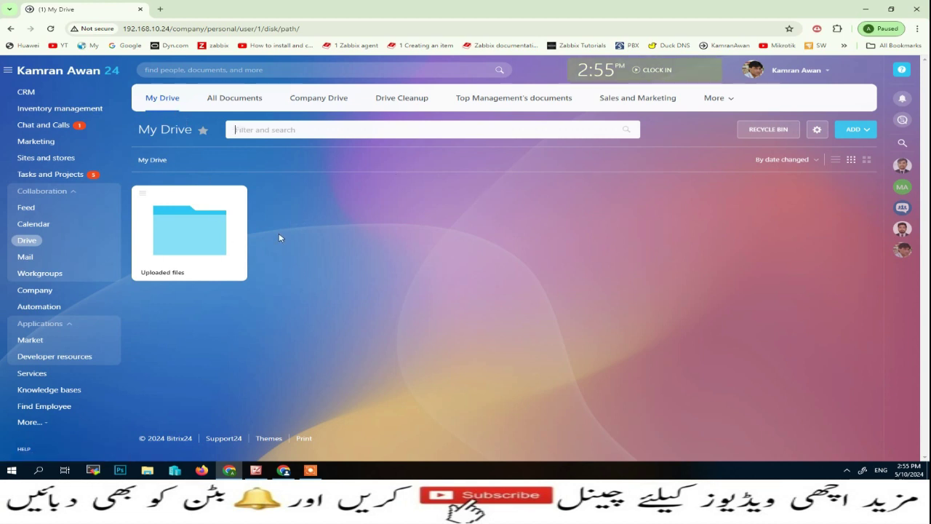
Step: Create a new folder in My Drive, named with the owner's first name followed by "Files"
left_click(871, 135)
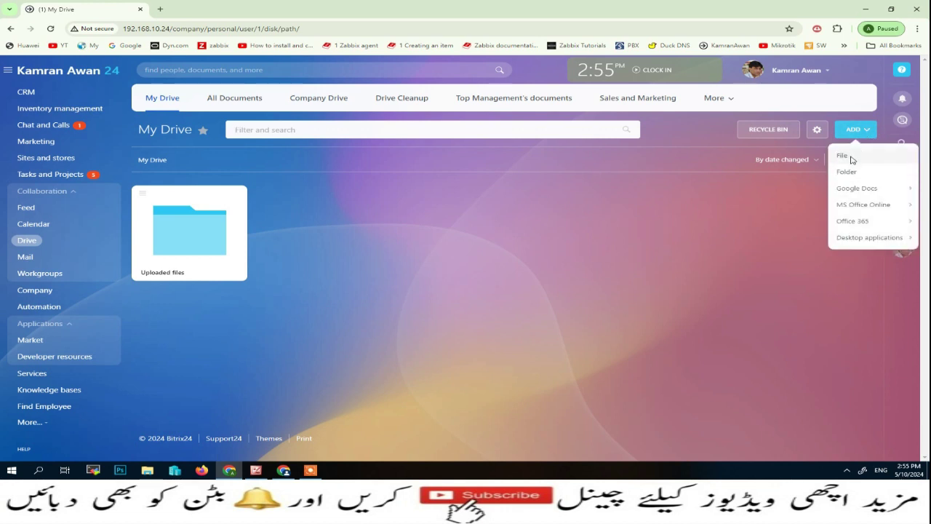
mouse_move(887, 196)
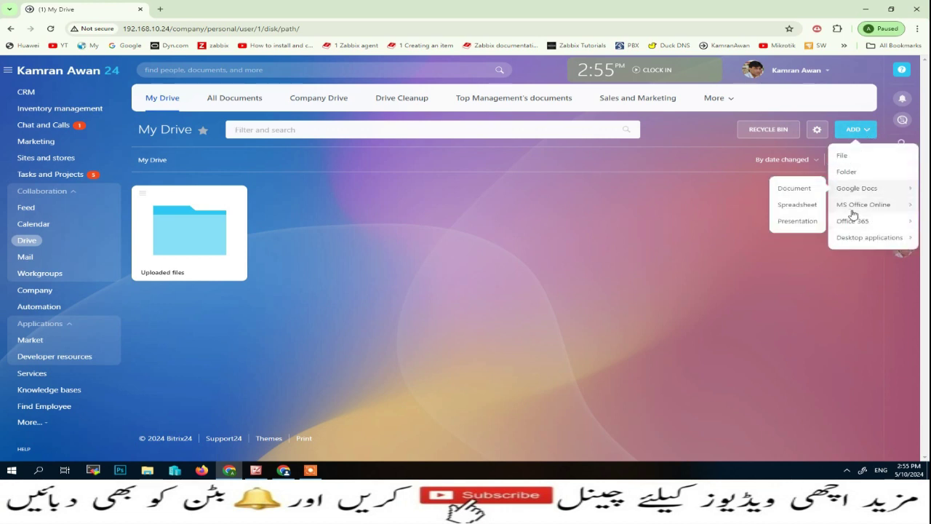
mouse_move(867, 226)
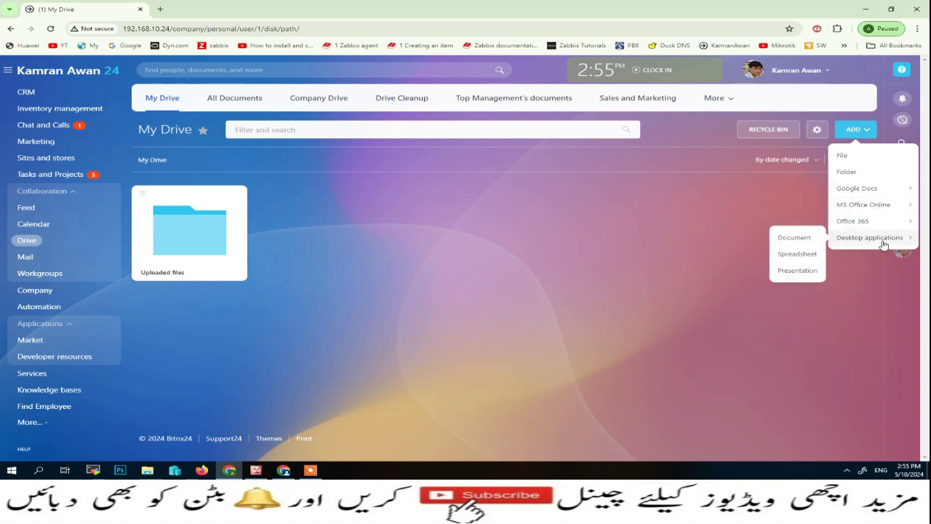
left_click(854, 175)
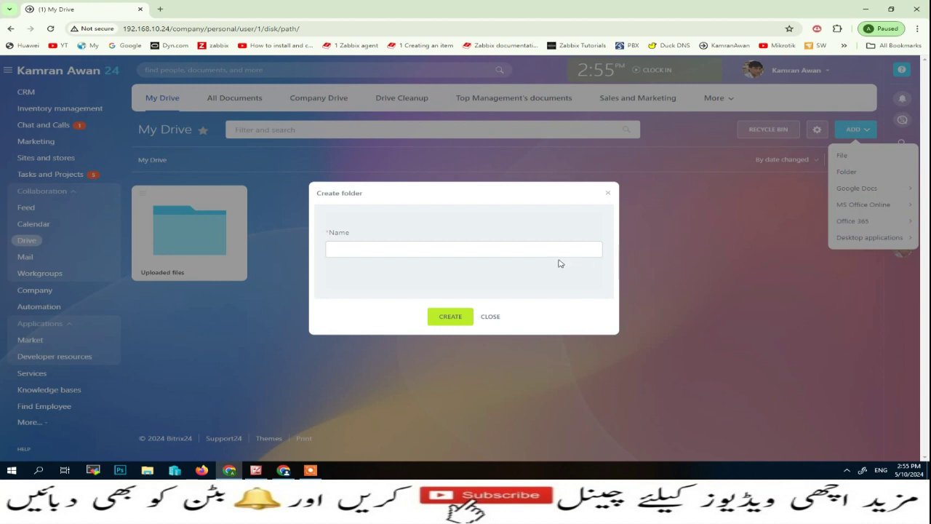
type("Kamran")
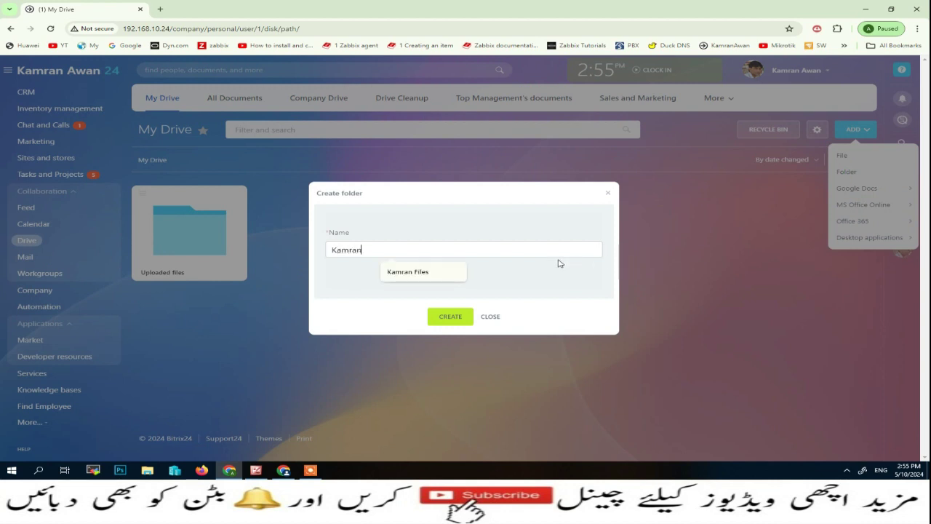
type(" Files")
left_click(452, 317)
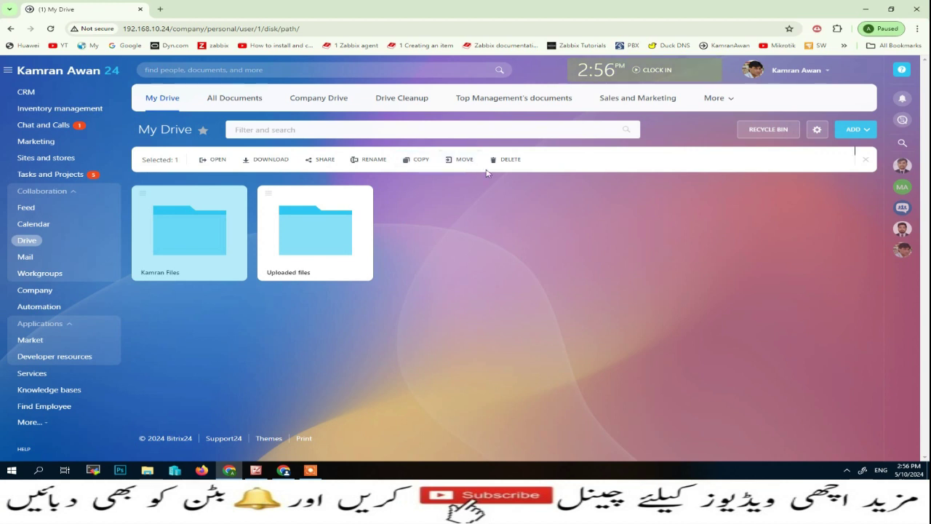
left_click(558, 318)
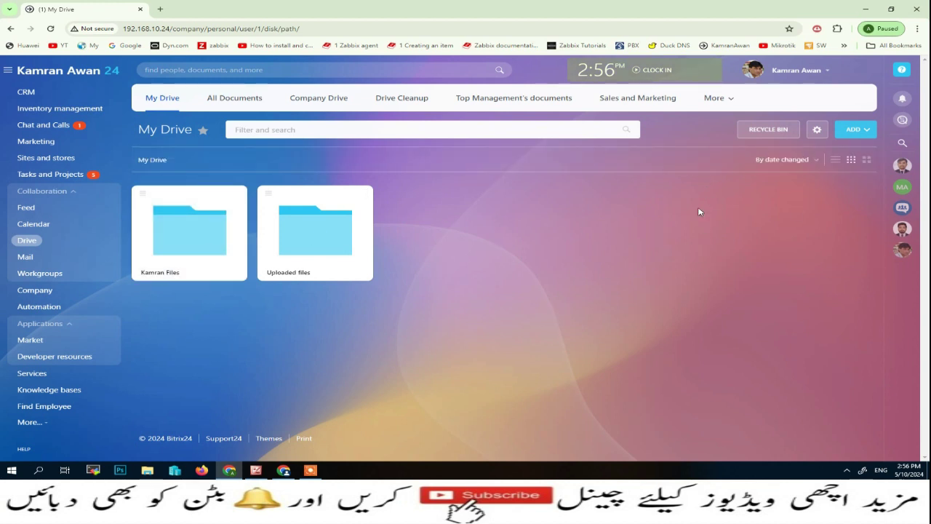
Step: Upload the Word document Undelete.docx from the Desktop to My Drive and close the upload dialog
left_click(871, 131)
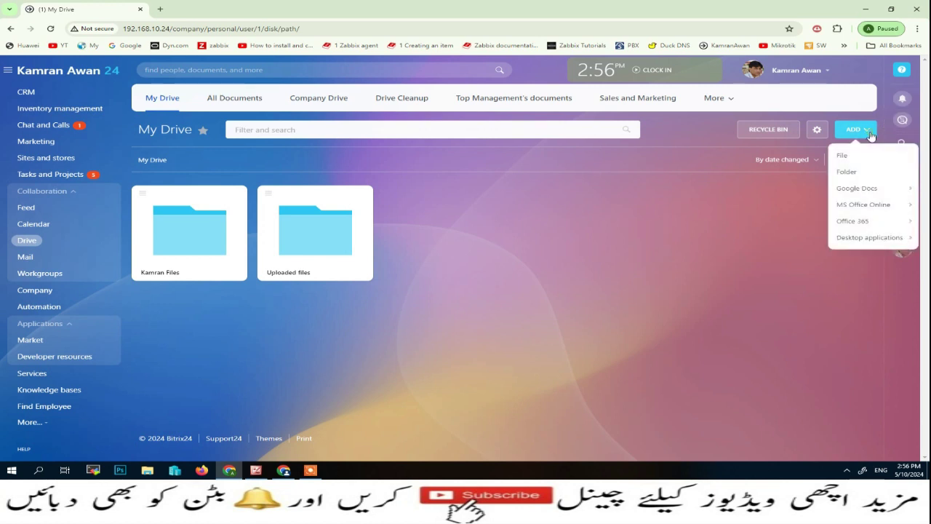
left_click(843, 154)
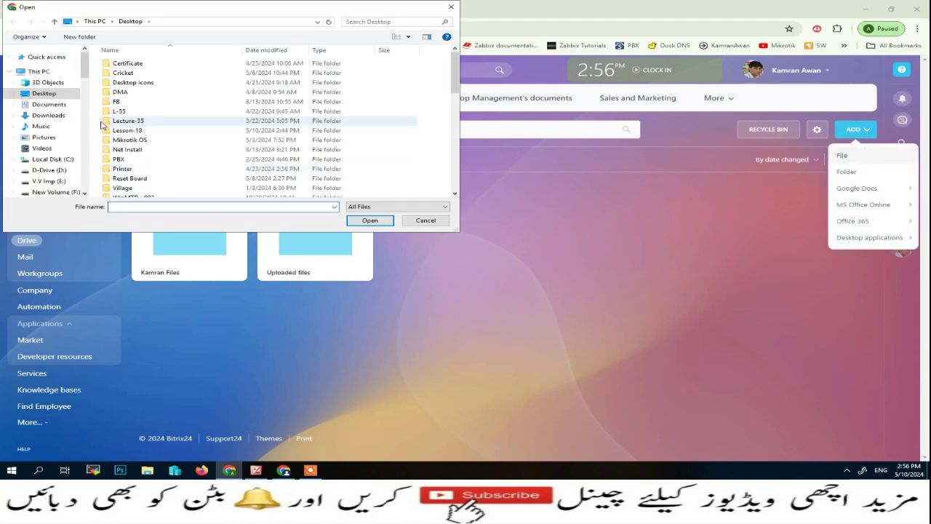
left_click(137, 151)
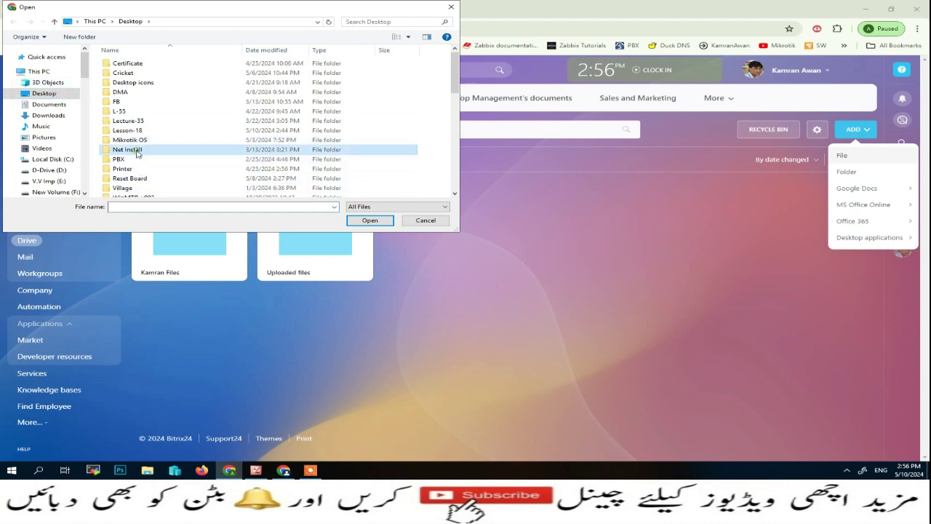
key("u")
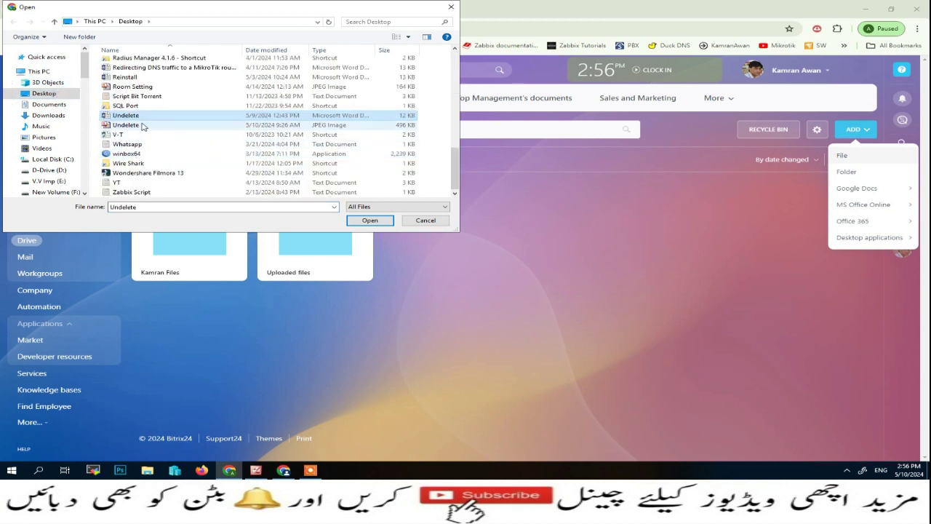
left_click(371, 221)
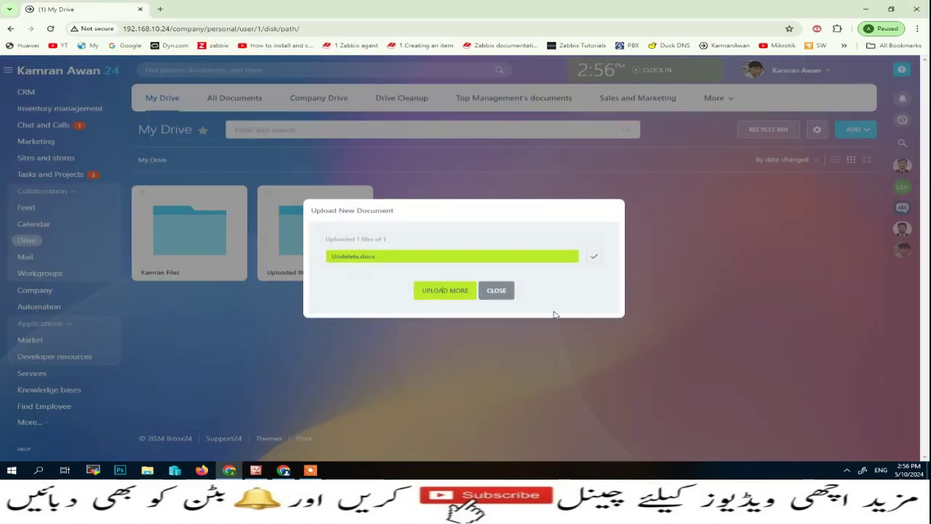
left_click(499, 291)
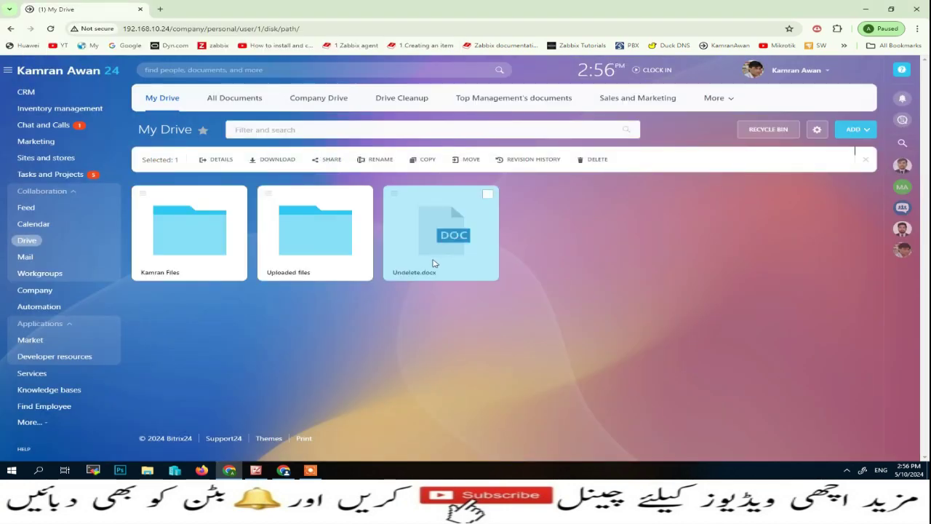
Step: Upload the image Undelete.jpg to My Drive straight from the desktop beside the browser window, then restore the full-size window
left_click(892, 9)
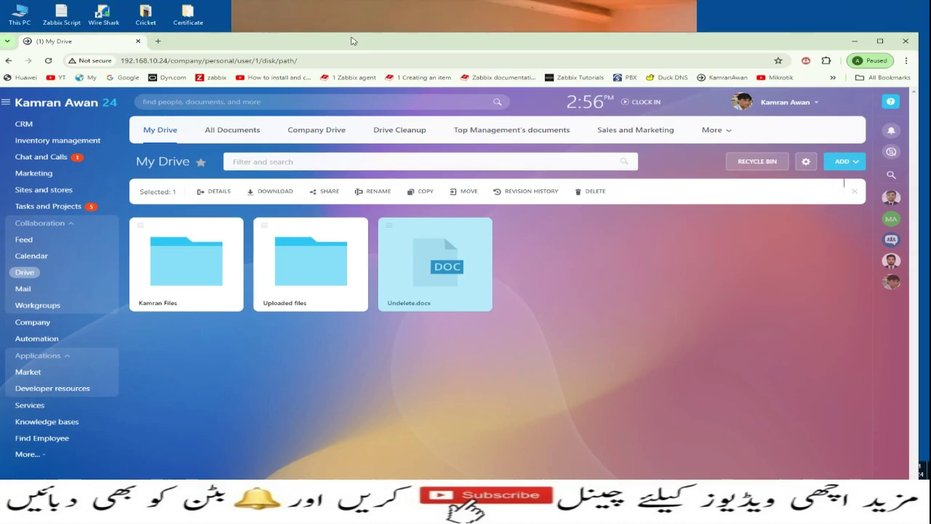
left_click_drag(354, 42, 662, 39)
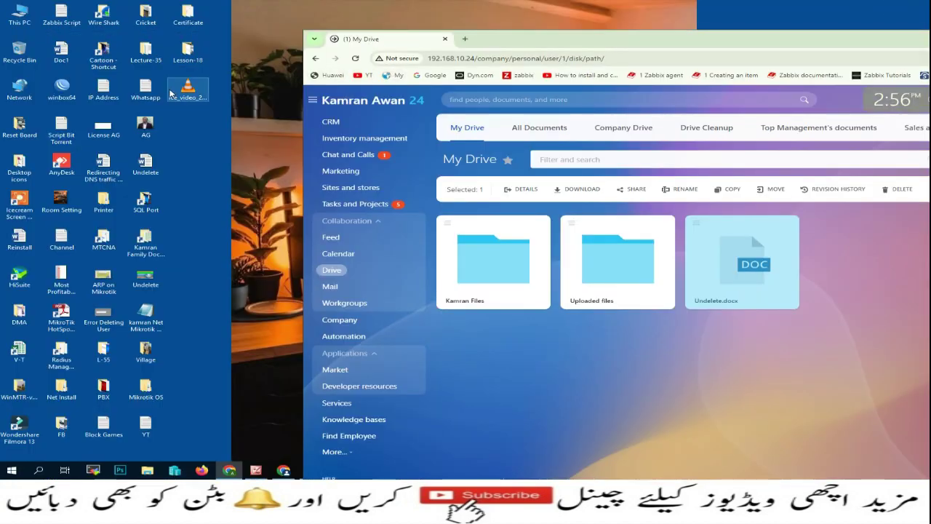
left_click(151, 91)
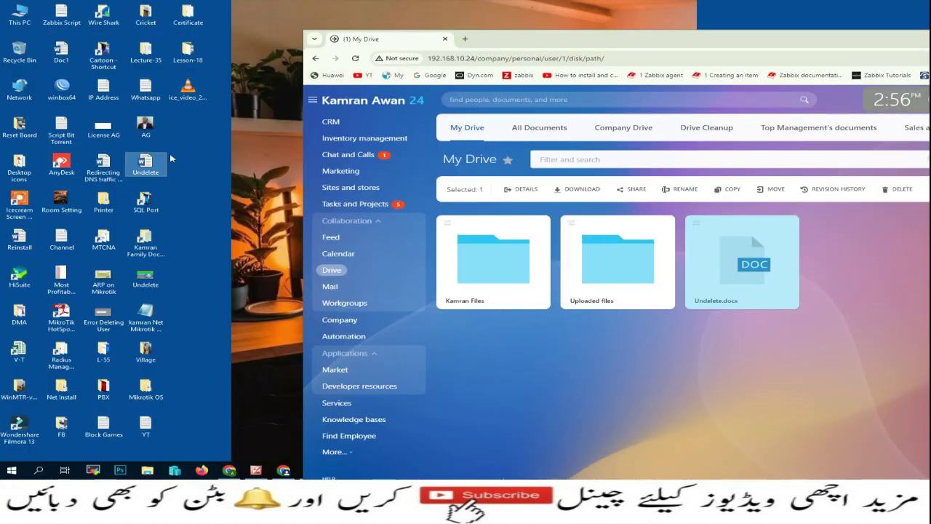
left_click(142, 278)
left_click_drag(143, 278, 702, 348)
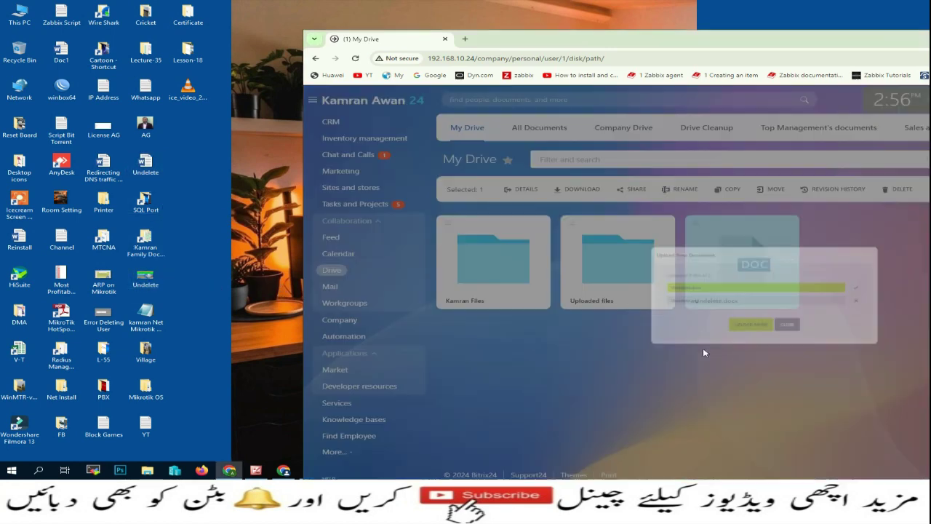
left_click(792, 337)
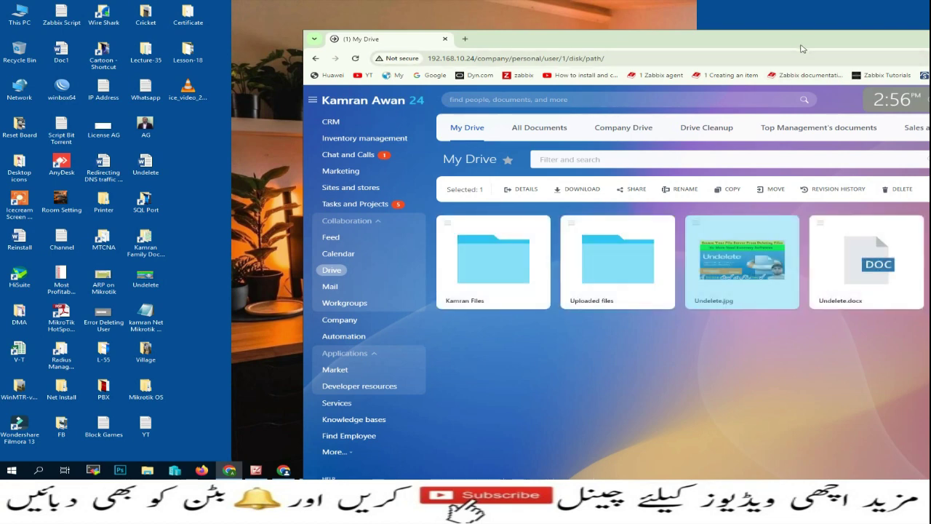
left_click_drag(800, 45, 532, 33)
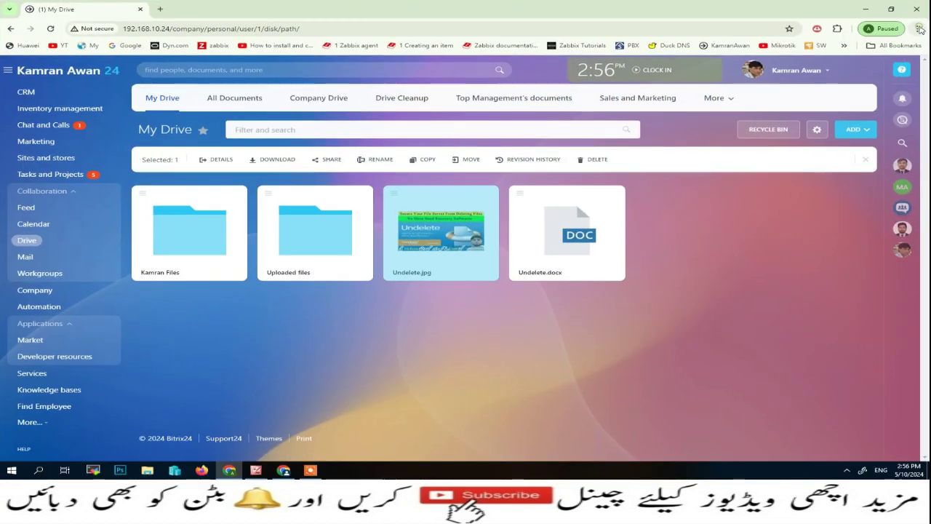
left_click(920, 27)
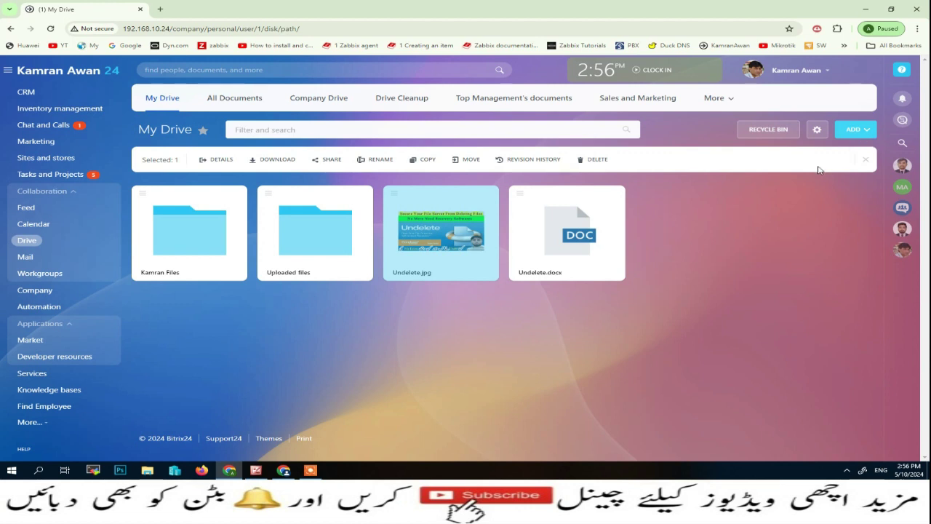
left_click(535, 361)
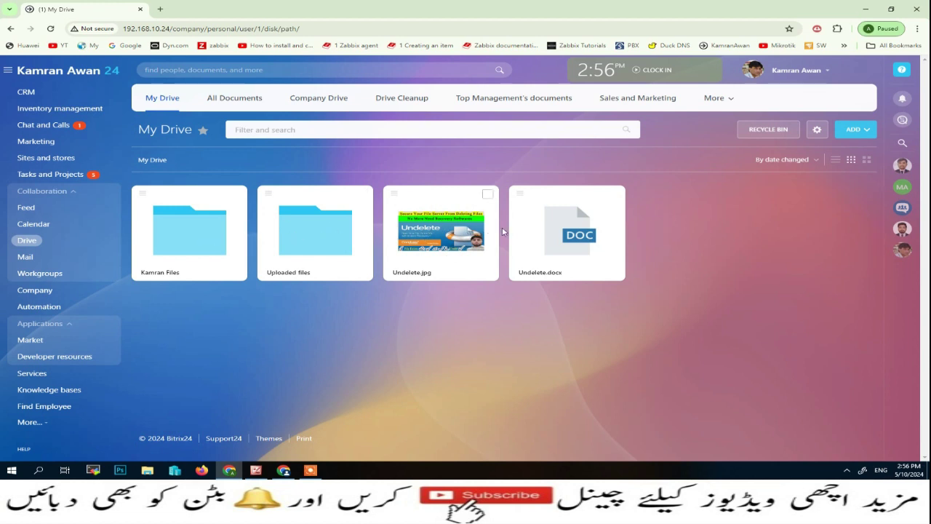
Step: Move Undelete.docx and Undelete.jpg from My Drive into the newly created personal files folder
left_click_drag(575, 235, 168, 243)
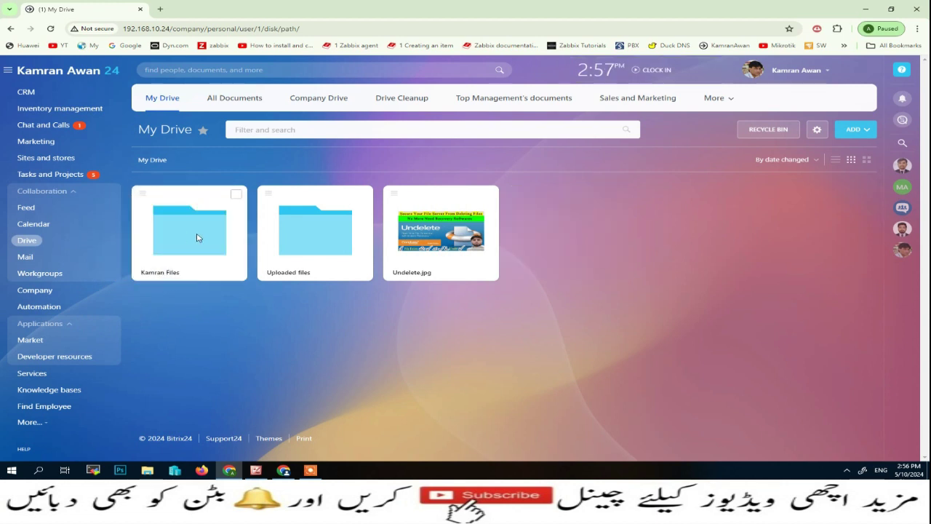
left_click(394, 195)
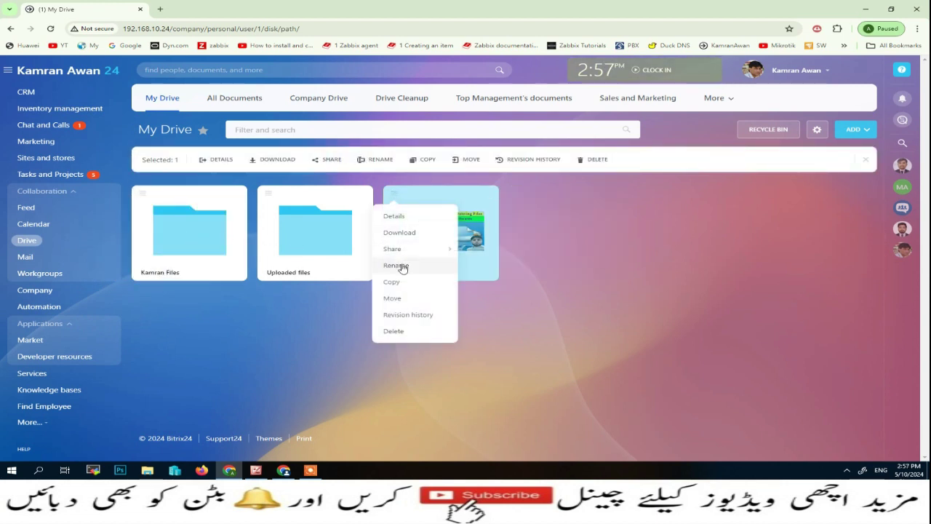
left_click(399, 299)
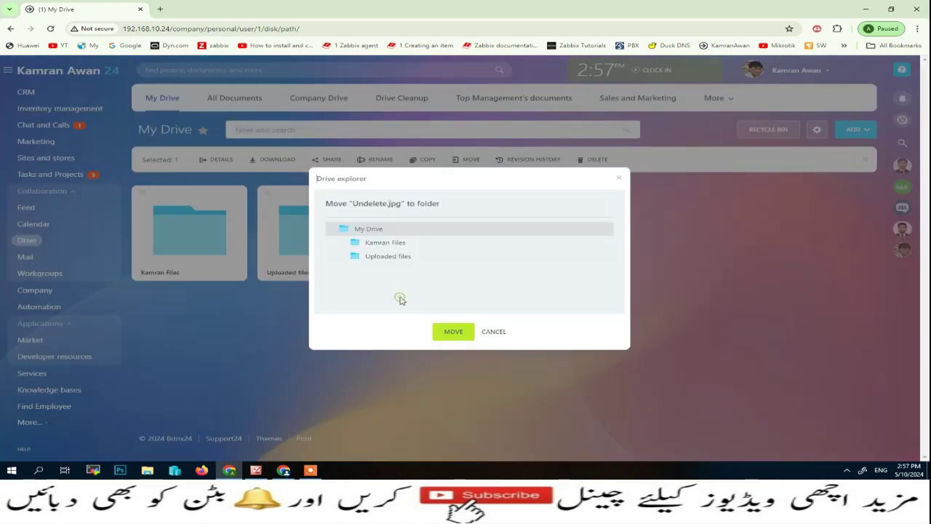
left_click(395, 245)
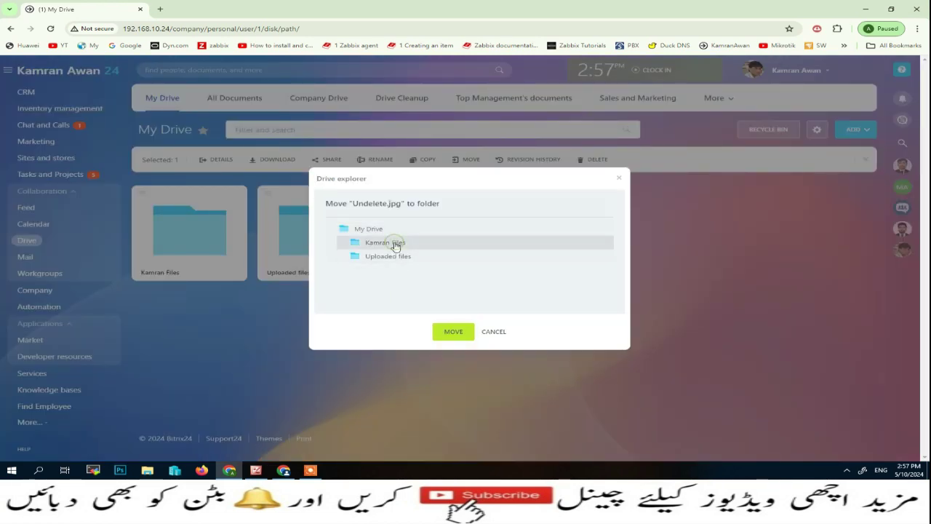
left_click(449, 332)
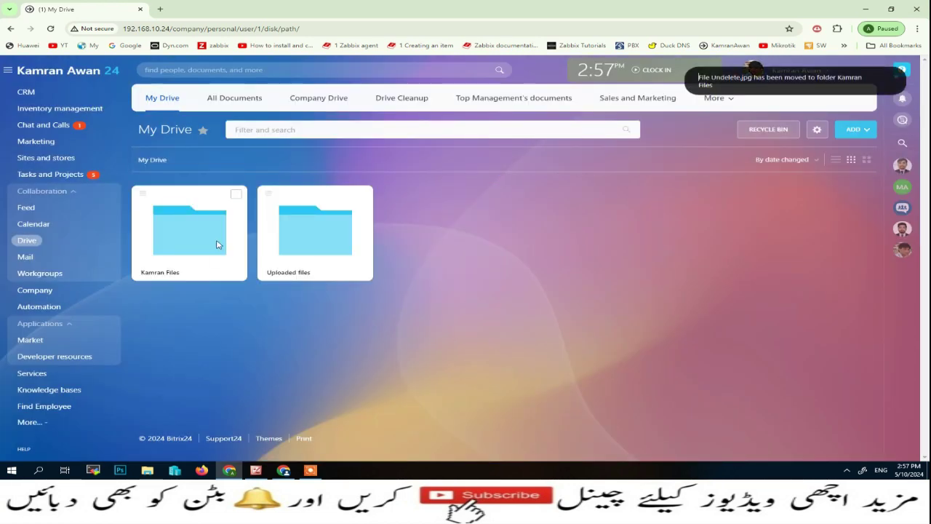
Step: Open the personal files folder to check its contents, and return to the My Drive root
left_click(182, 239)
double_click(182, 239)
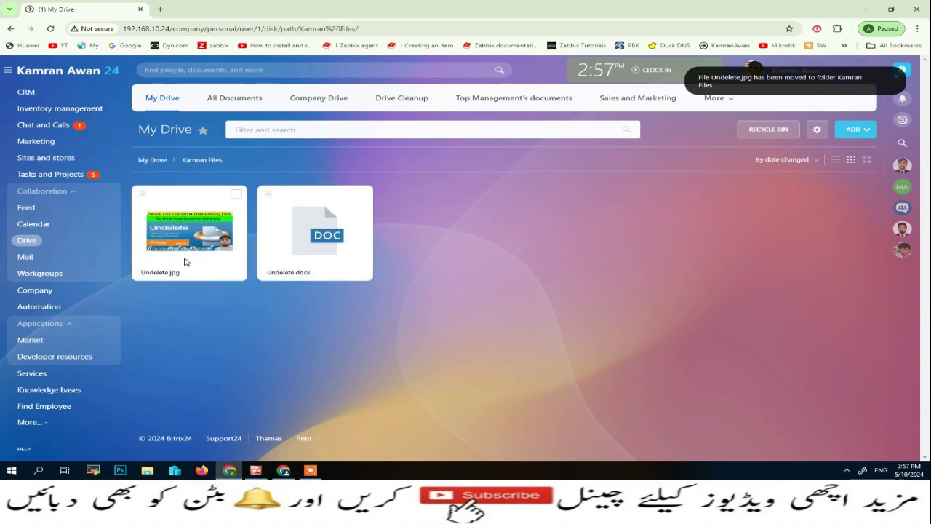
left_click(153, 161)
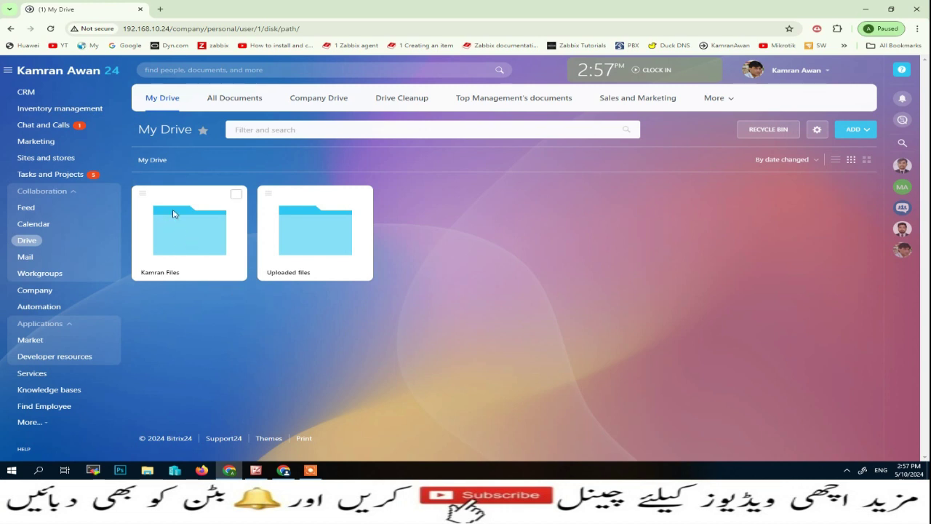
Step: Download the personal files folder as a zip archive, keep the blocked download, and show the desktop
left_click(143, 196)
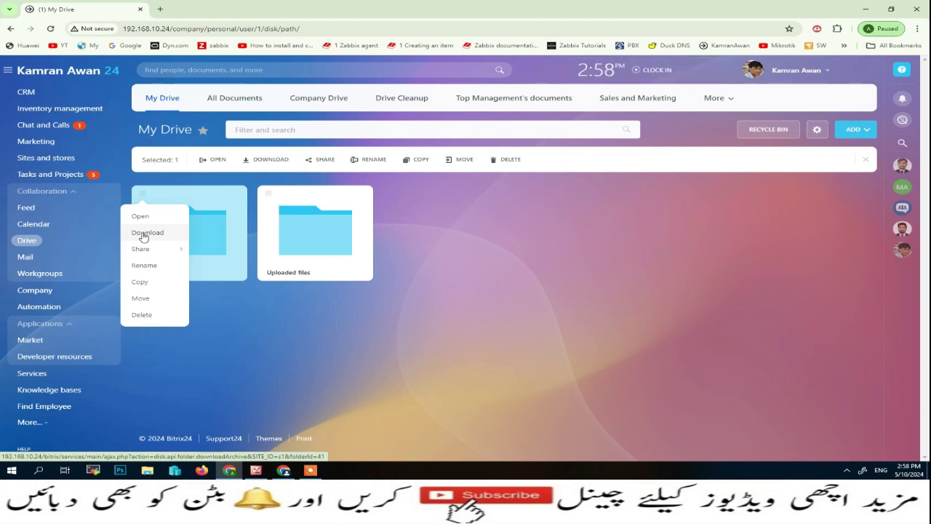
left_click(143, 234)
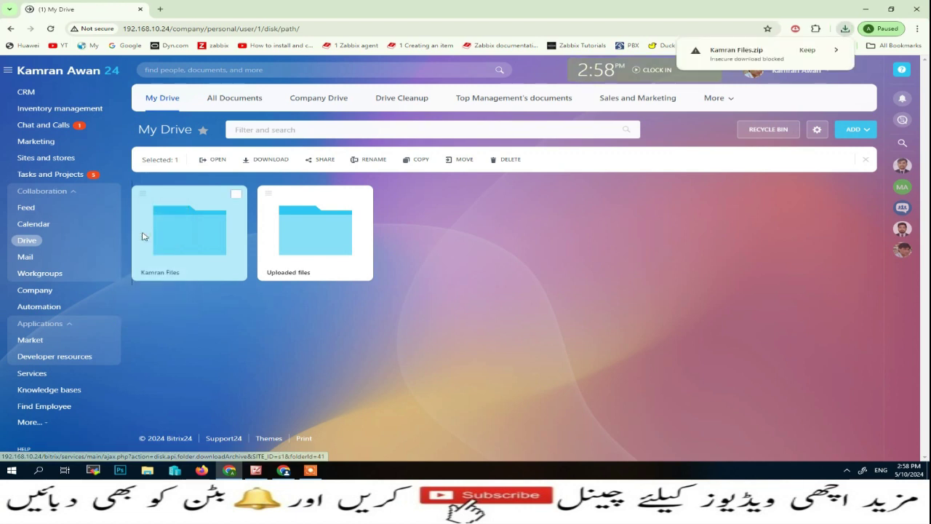
left_click(808, 50)
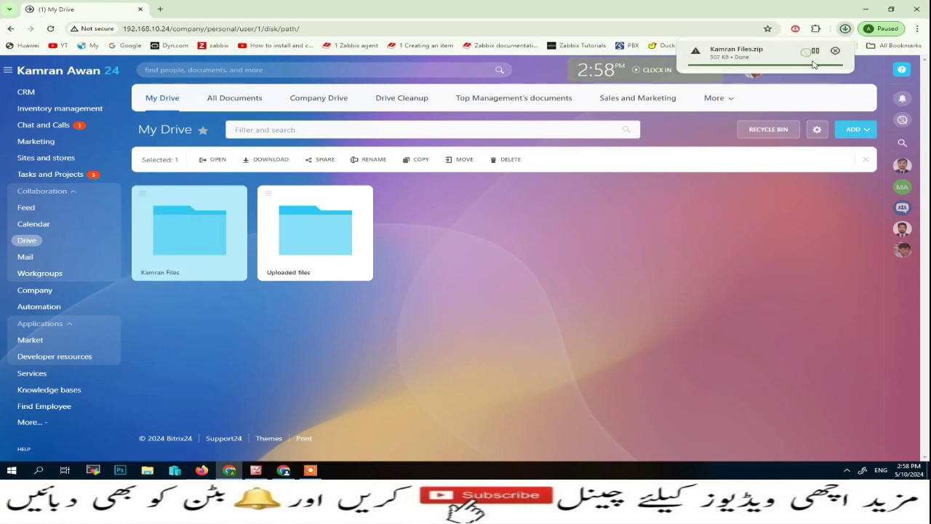
left_click(845, 31)
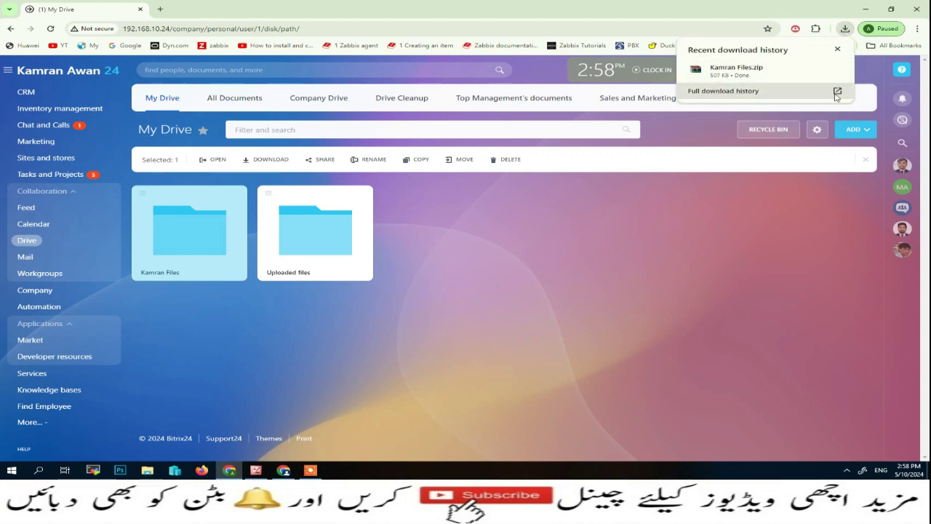
left_click(865, 9)
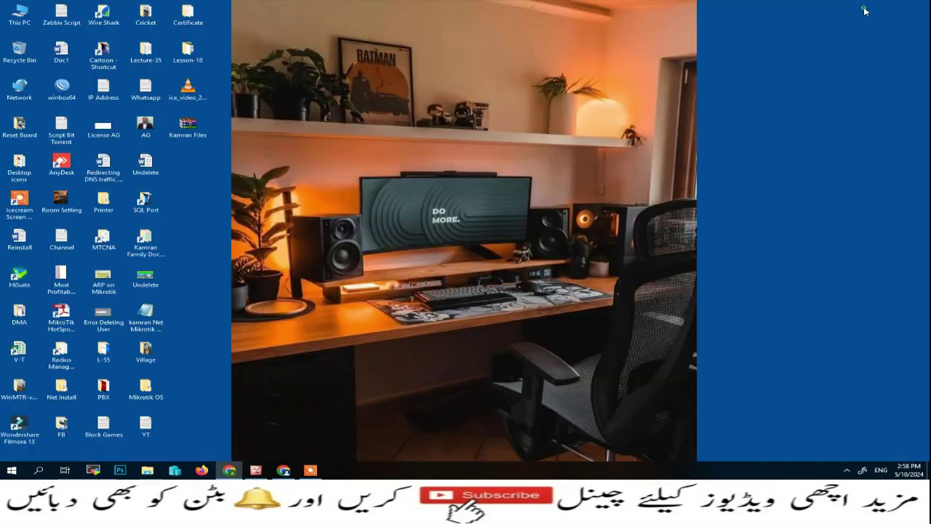
Step: Inspect the downloaded zip archive's contents, delete the archive from the desktop and return to My Drive in the browser
double_click(186, 125)
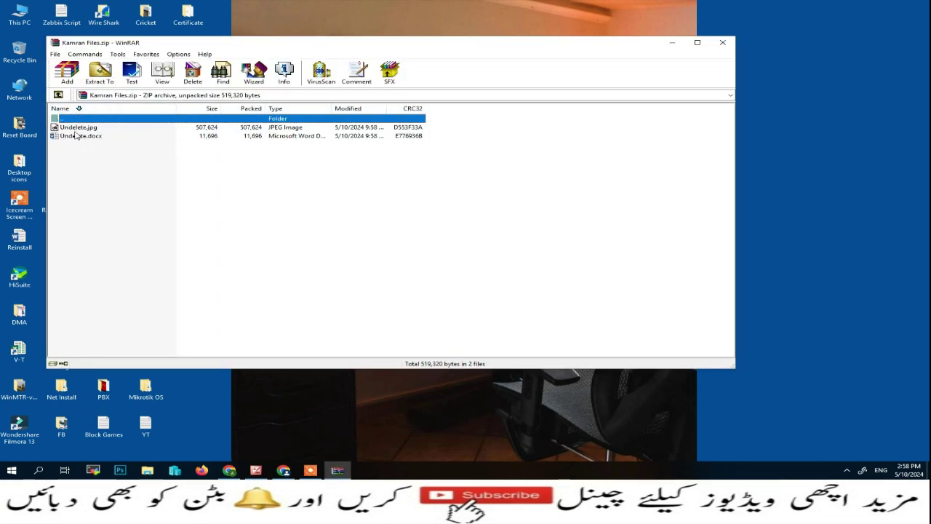
left_click(723, 42)
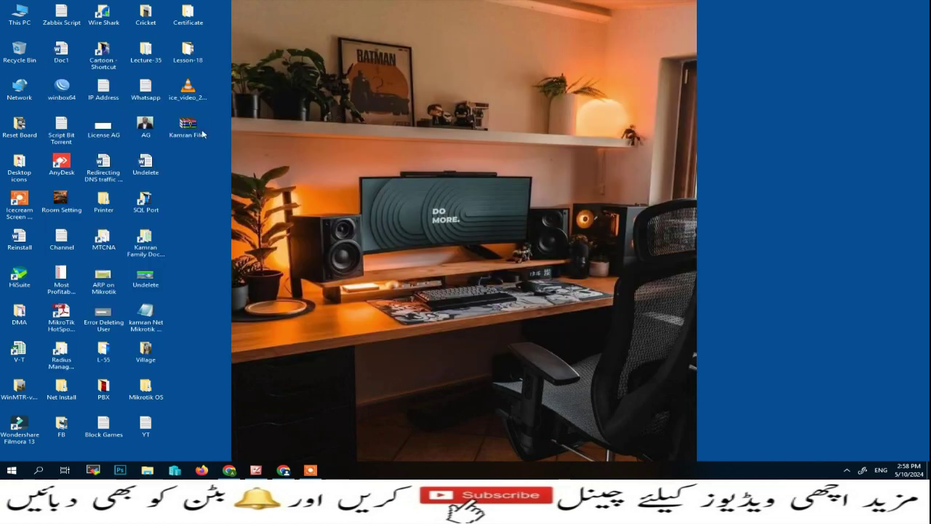
key("Delete")
left_click(229, 470)
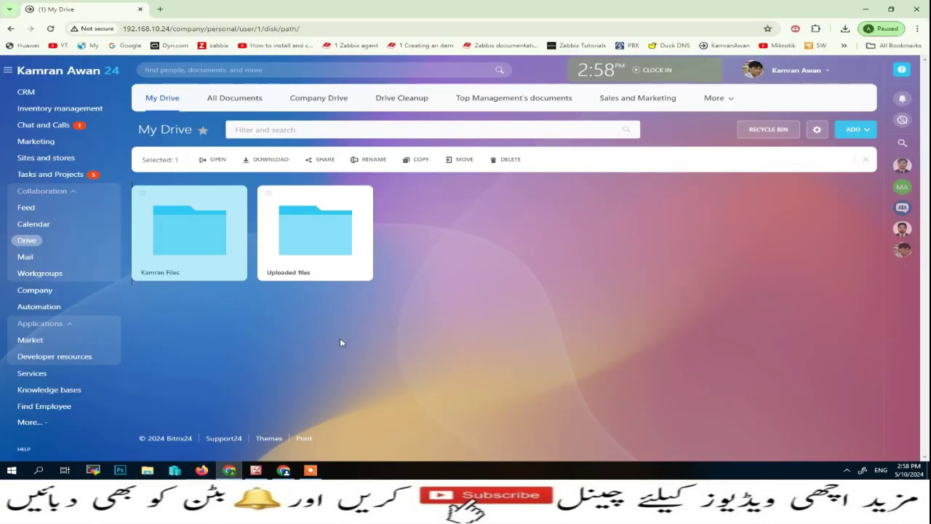
Step: Generate a public link for the personal files folder in My Drive and select the link text
left_click(143, 195)
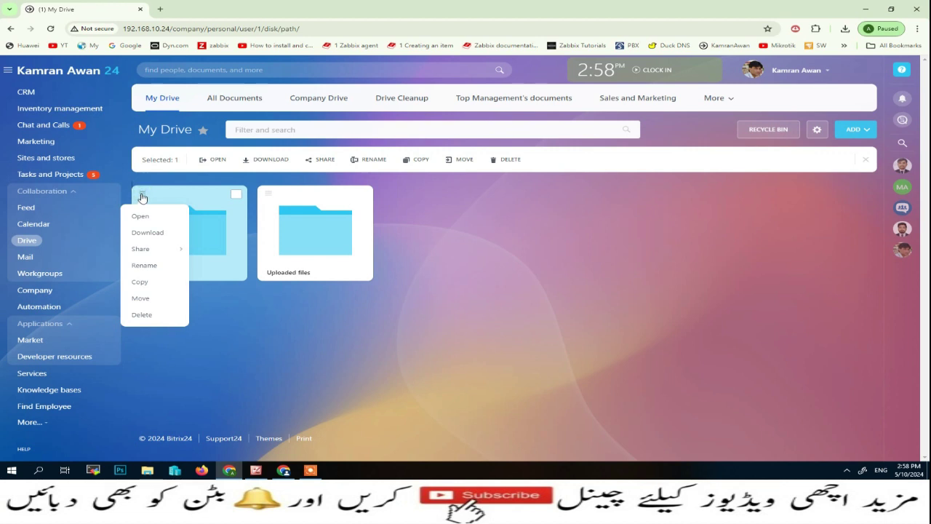
mouse_move(148, 252)
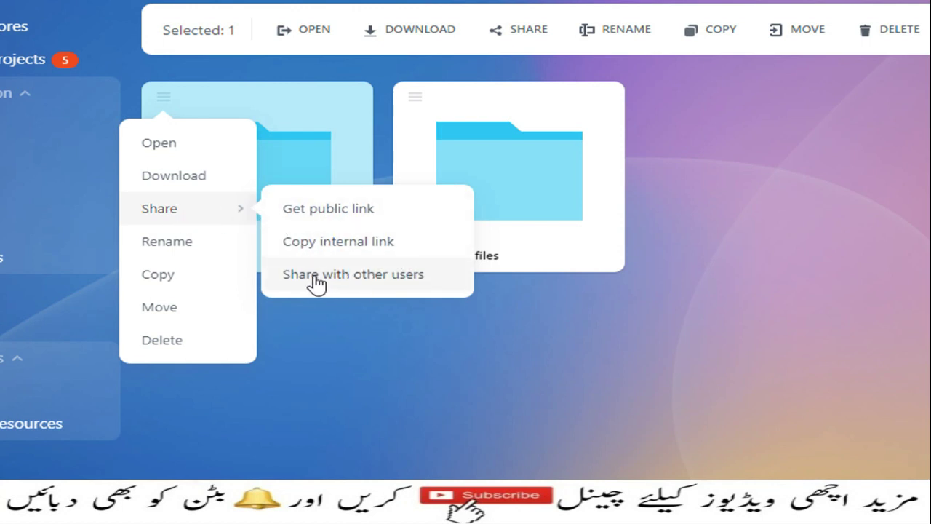
left_click(340, 218)
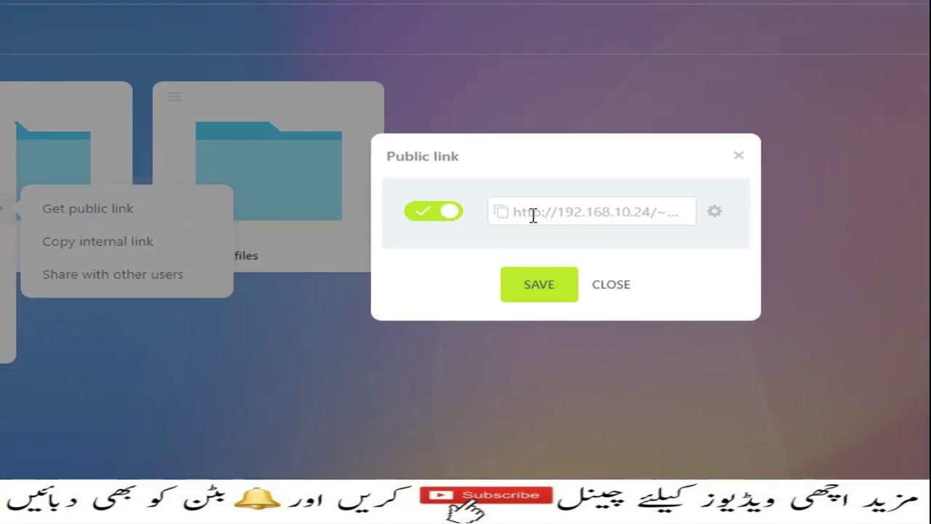
left_click_drag(551, 212, 638, 212)
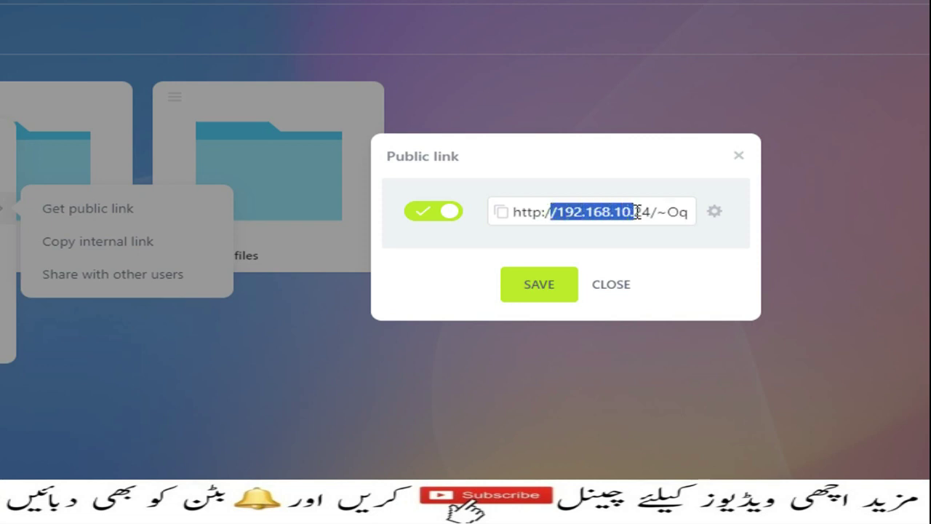
left_click_drag(638, 211, 638, 211)
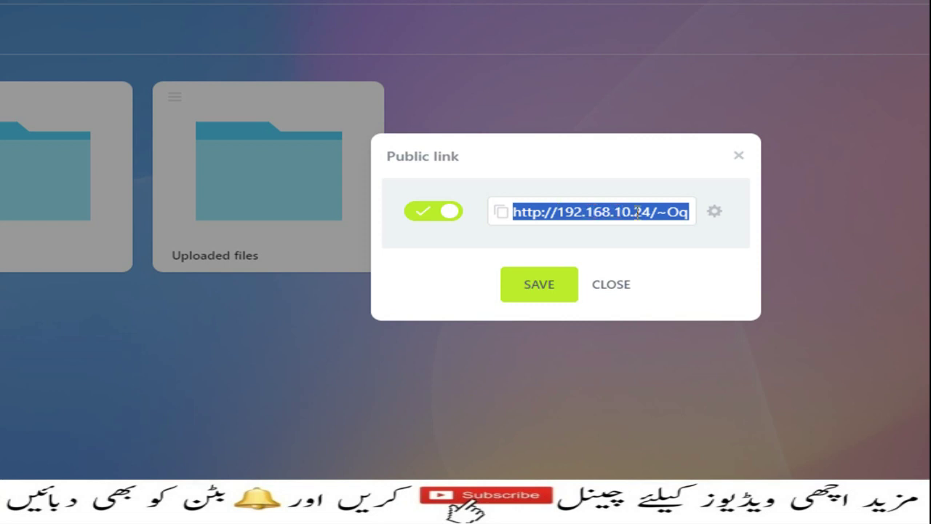
Step: Enable the public link's expiration date and time, with the period set to 10 minutes
left_click(714, 214)
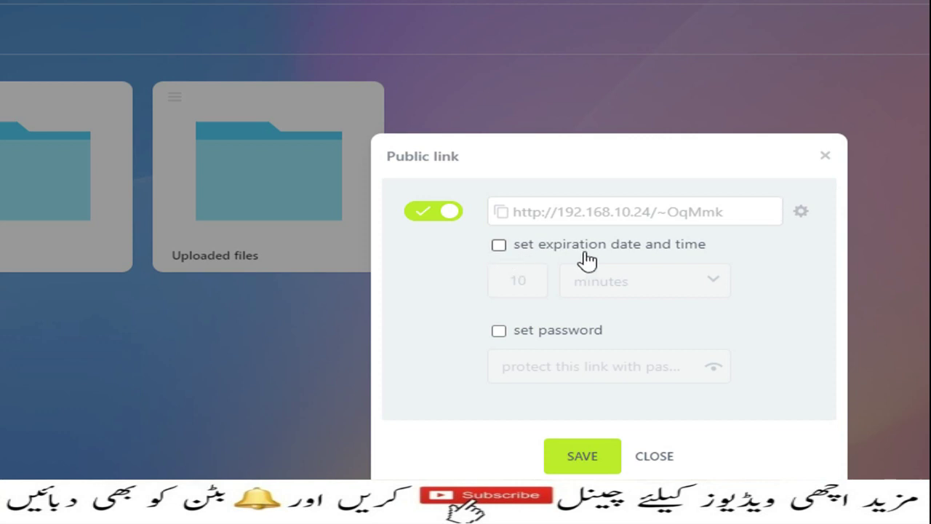
left_click(501, 247)
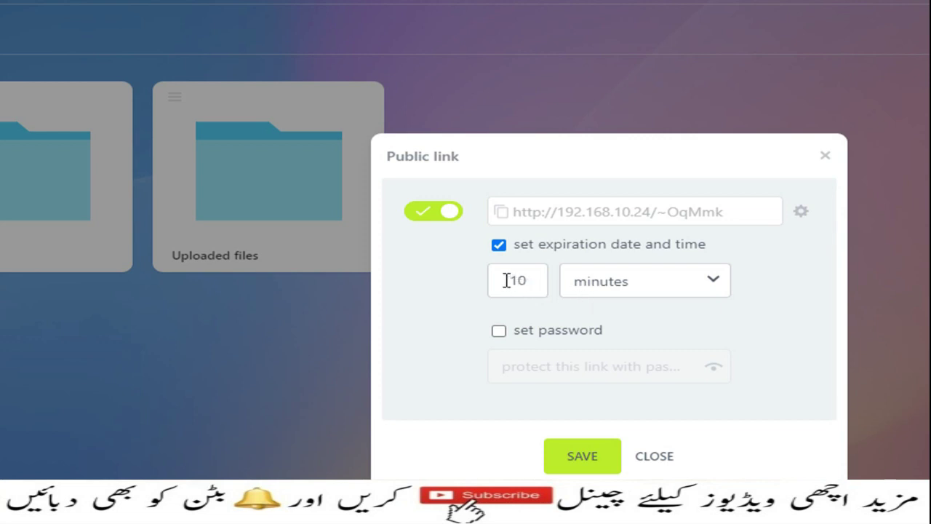
left_click(713, 284)
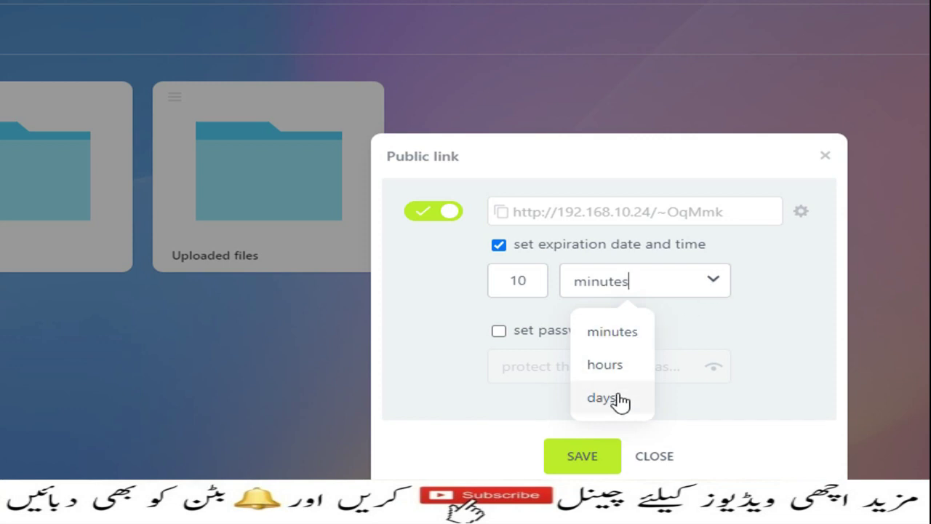
left_click(630, 337)
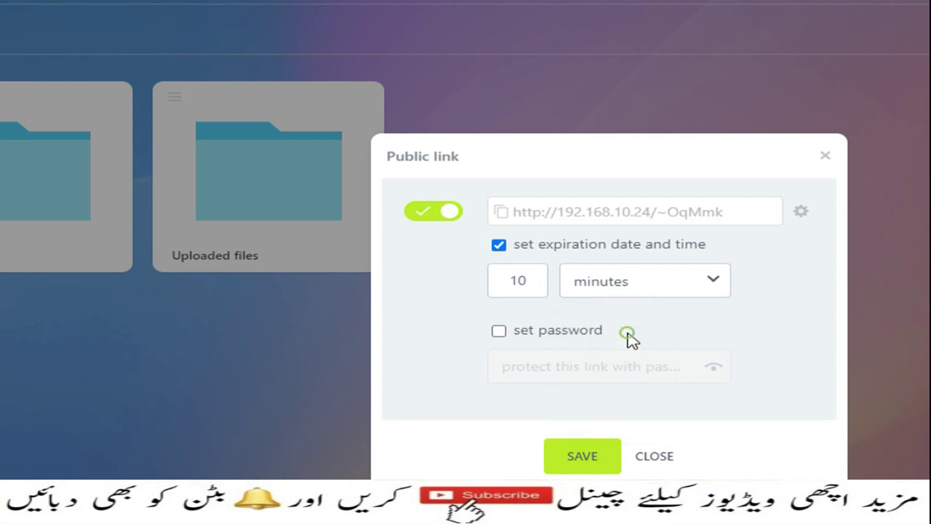
Step: Protect the public link with a password, copy the link and save its settings
left_click(499, 332)
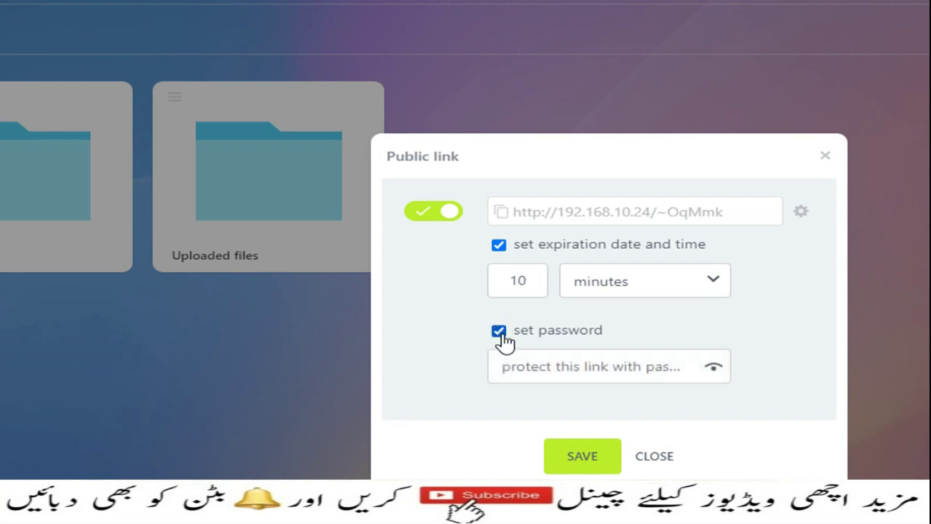
left_click(616, 366)
type("••••••••••")
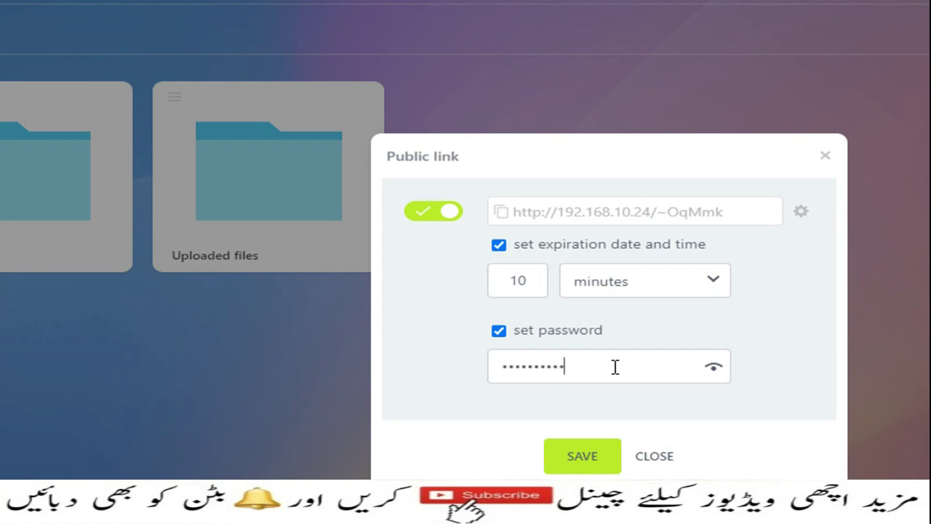
left_click(713, 367)
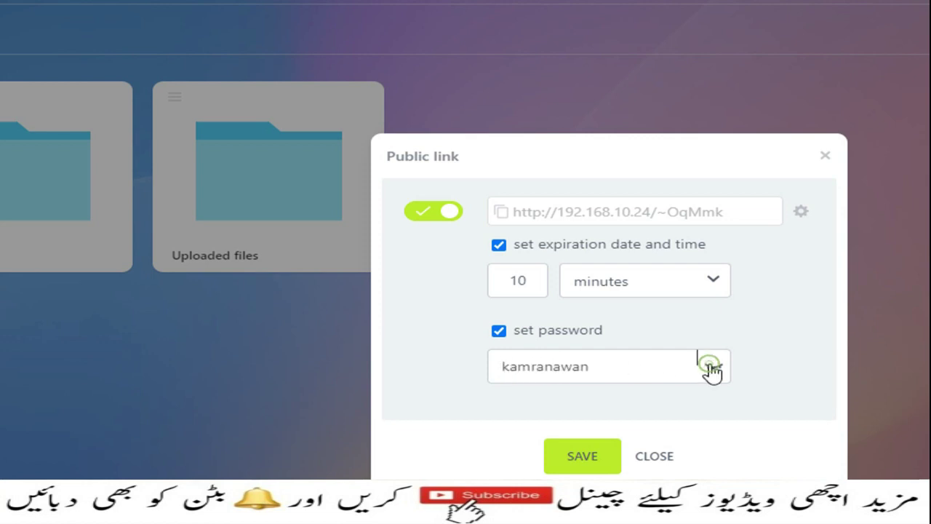
left_click(713, 368)
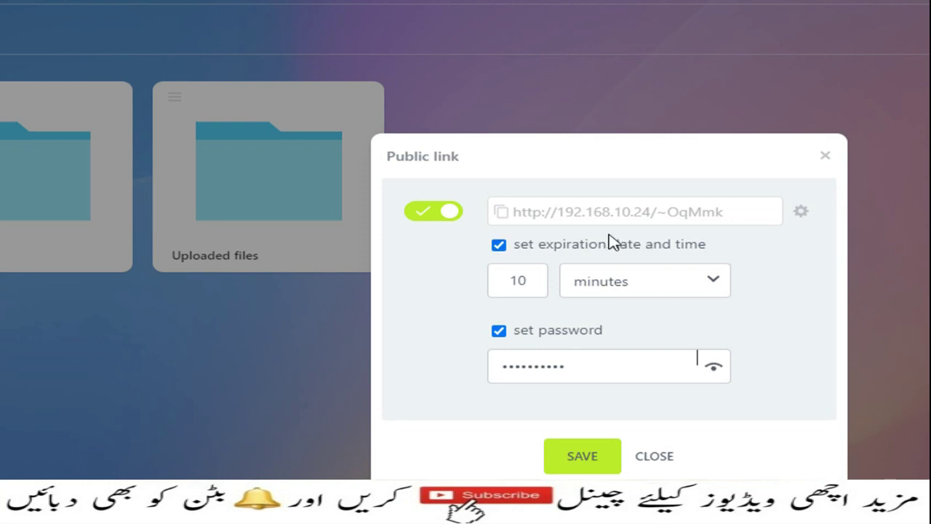
left_click(502, 212)
left_click(582, 455)
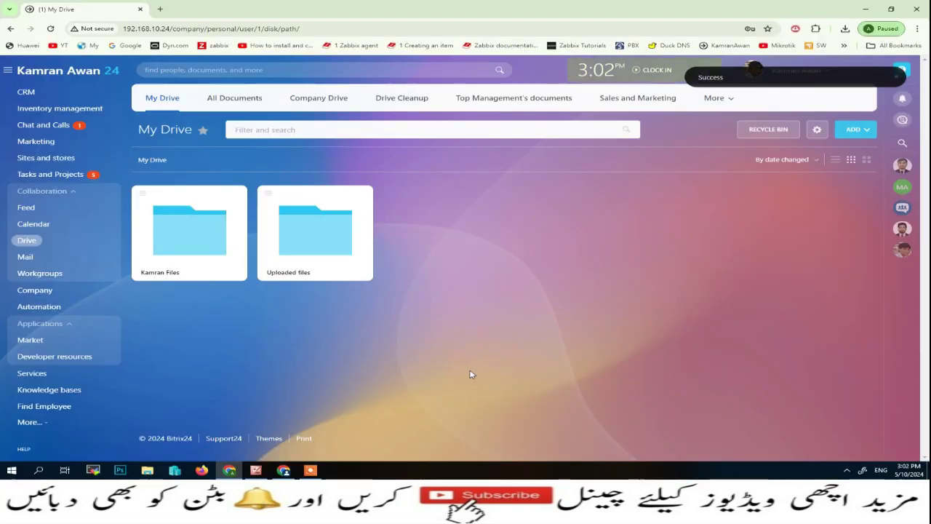
Step: Open the copied public link in a new incognito window and unlock the shared folder with the link password
key("ctrl+shift+n")
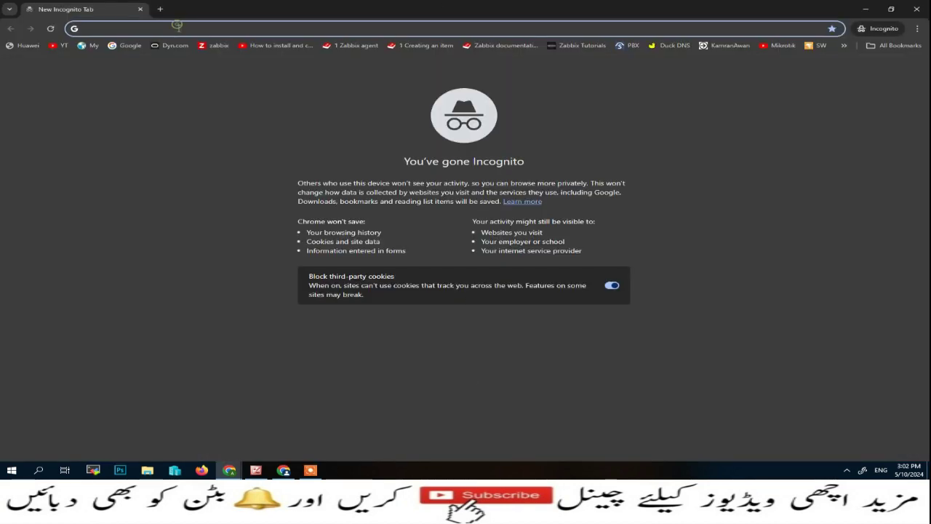
key("ctrl+v")
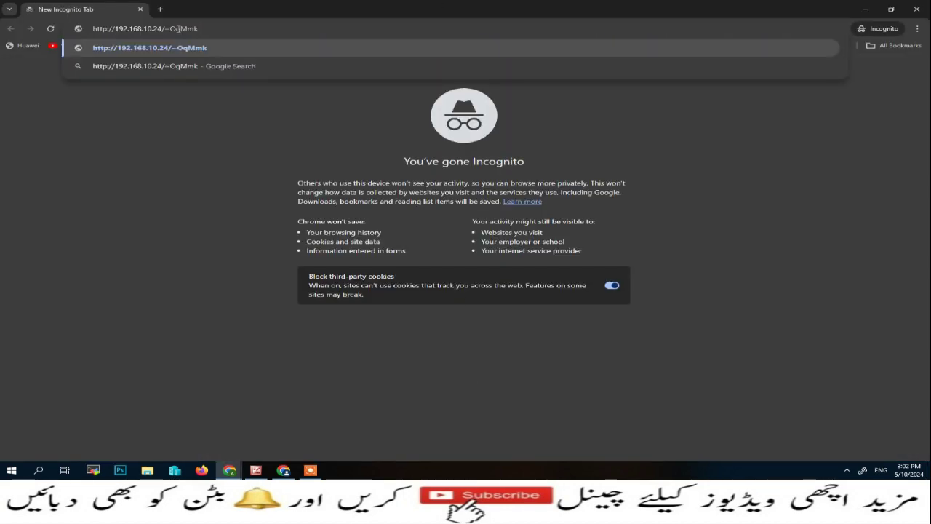
key("Return")
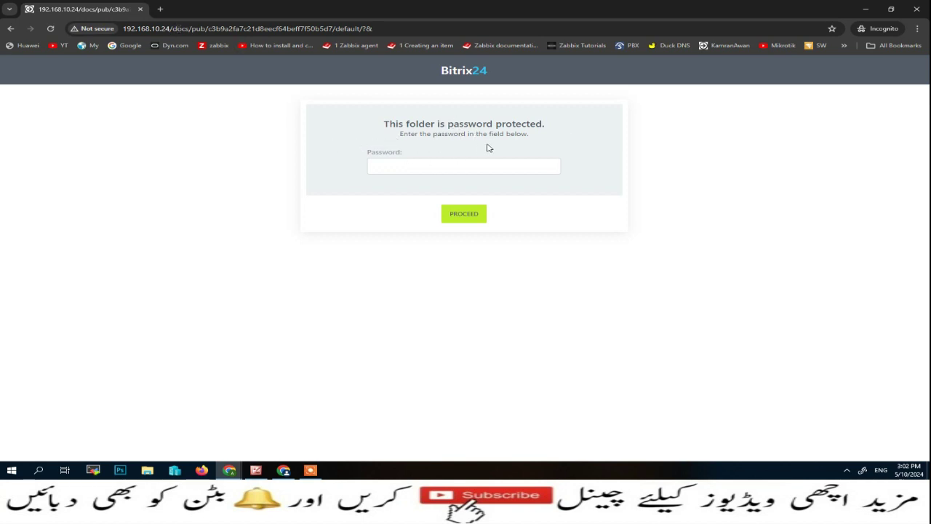
left_click(391, 168)
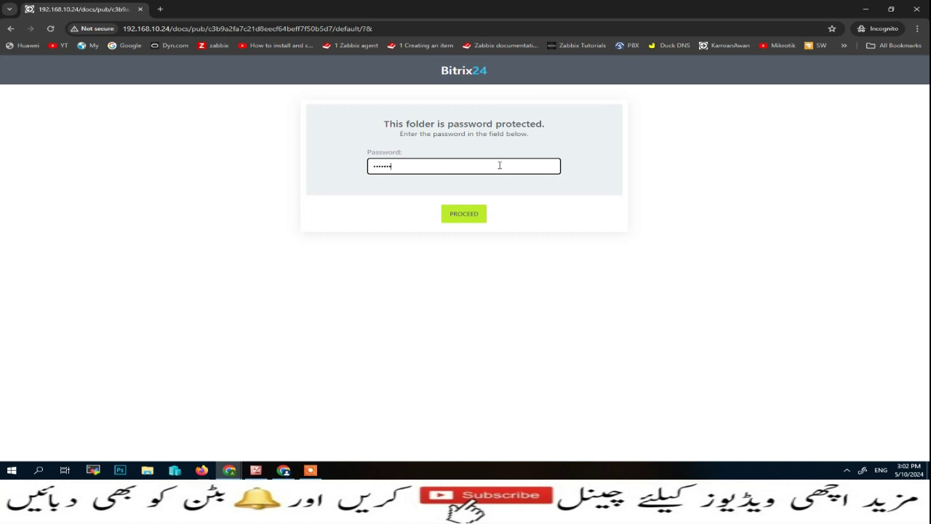
left_click(457, 217)
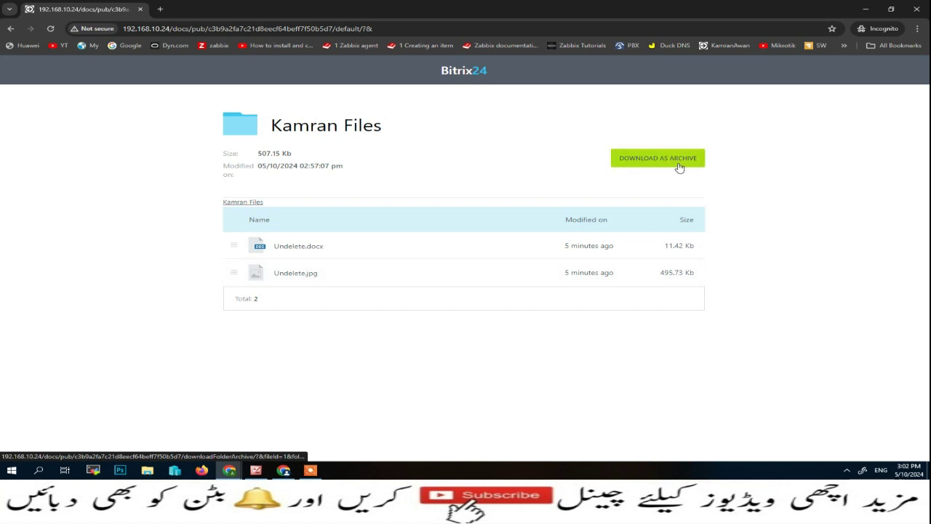
Step: Download the shared folder as an archive to the desktop, adding 123 to its file name, and keep the blocked download
left_click(651, 159)
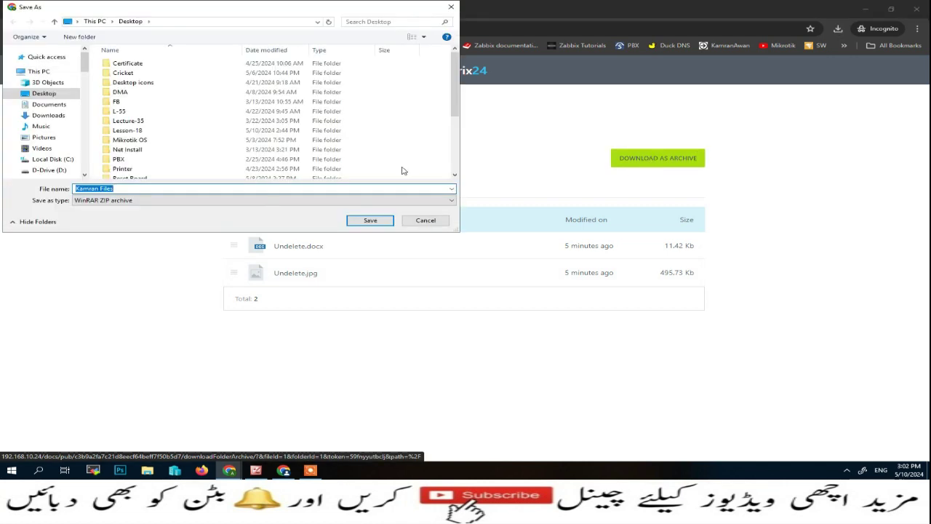
left_click(131, 189)
left_click(375, 222)
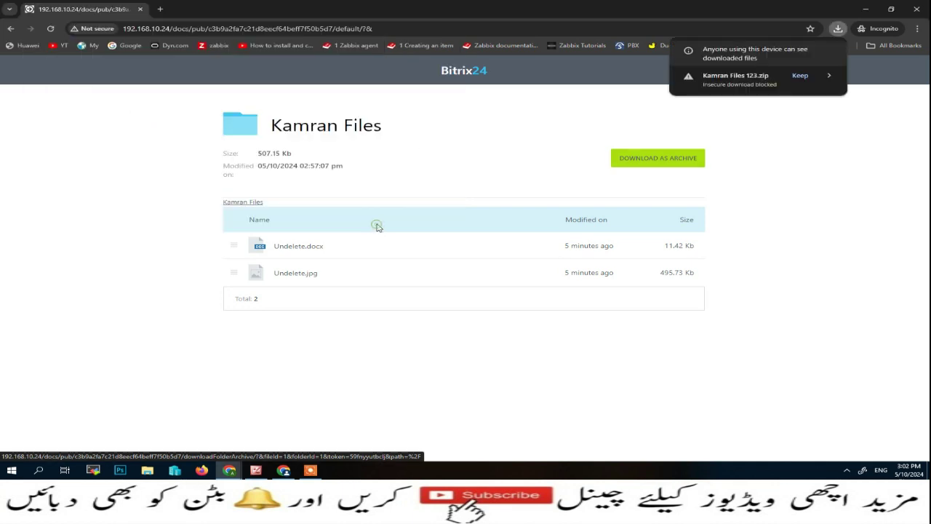
left_click(800, 75)
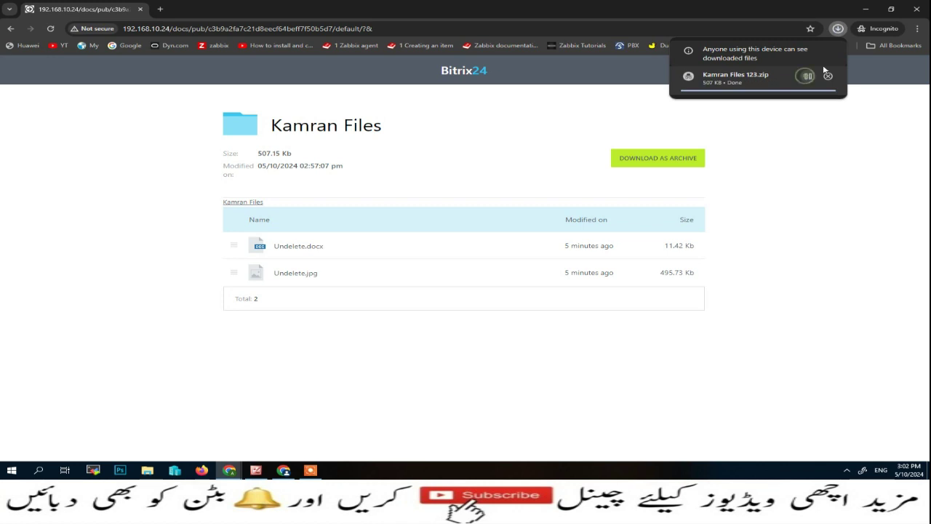
Step: Inspect the contents of the newly downloaded 123 archive on the desktop, and delete the archive
left_click(867, 10)
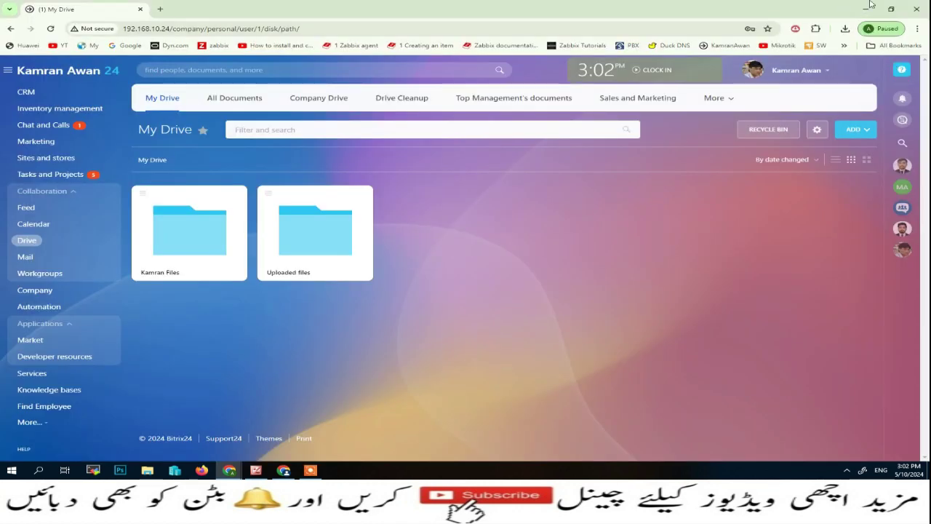
left_click(867, 11)
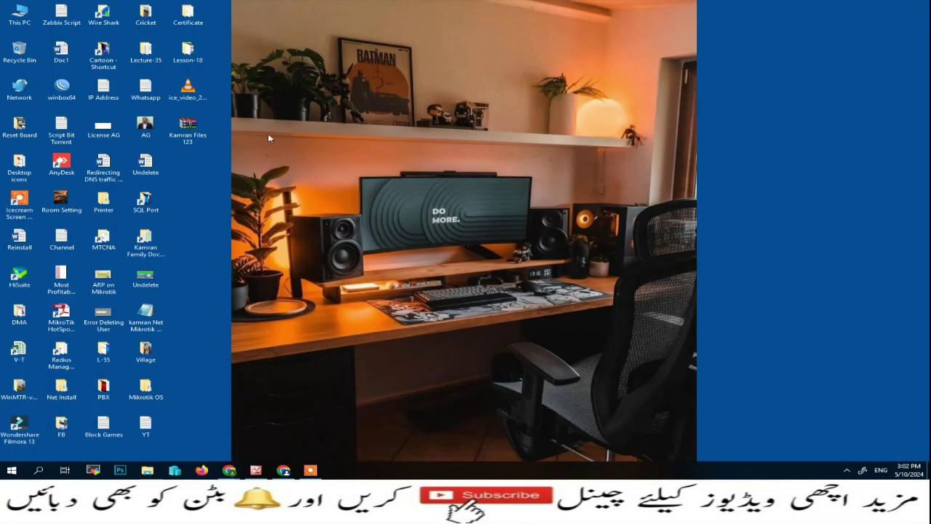
double_click(187, 129)
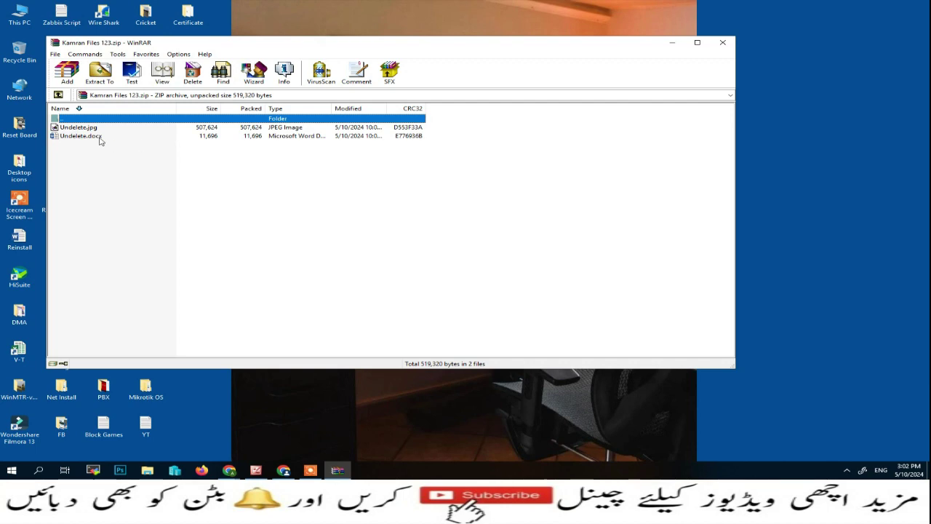
left_click(723, 42)
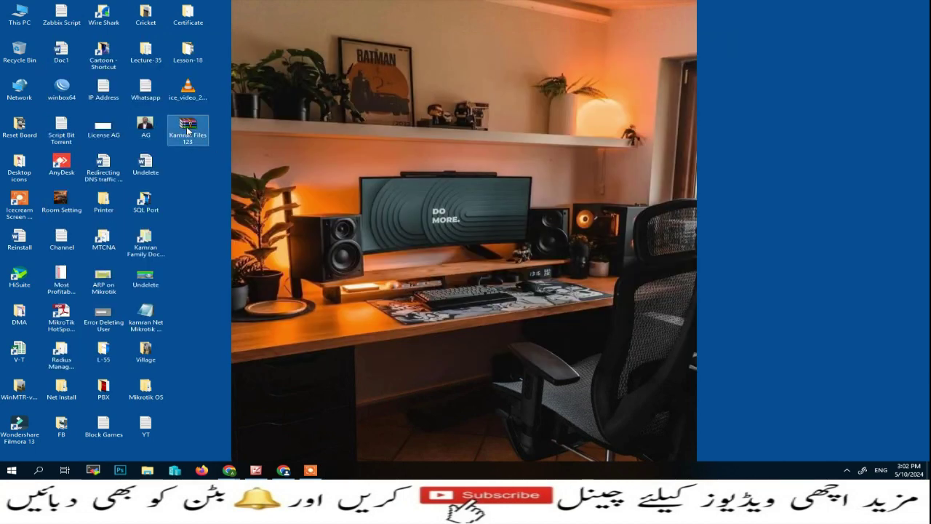
key("Delete")
Step: Review the shared folder's public page in the incognito window, and minimise that window
mouse_move(229, 470)
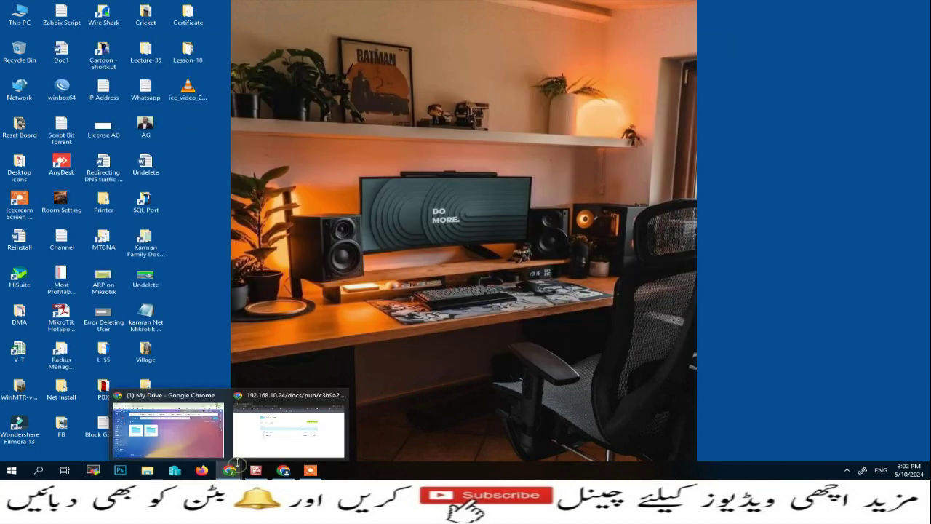
left_click(275, 436)
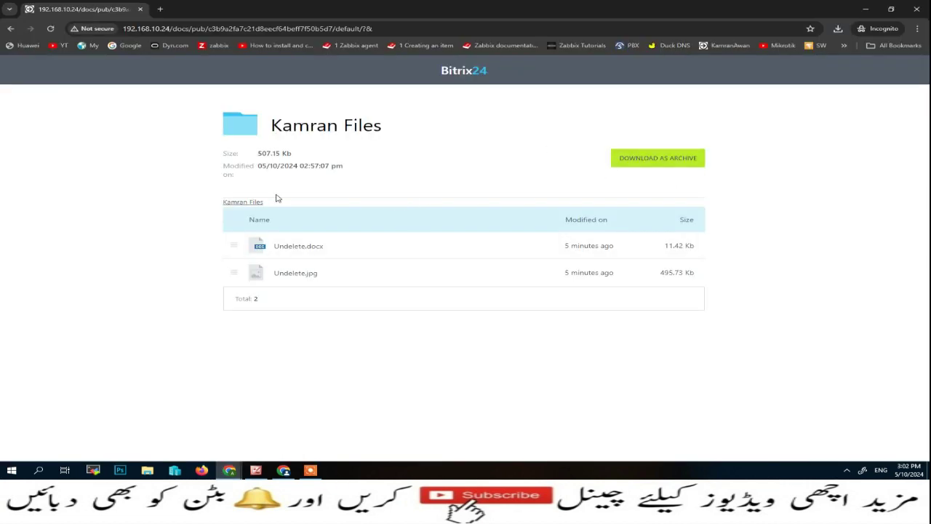
left_click(866, 11)
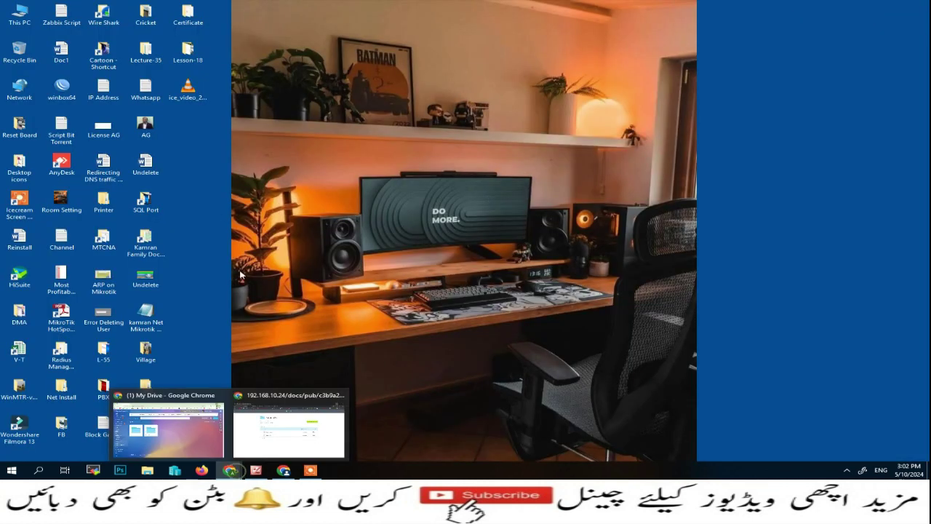
Step: Return to the My Drive browser window and copy the internal link of the previously shared folder
left_click(187, 442)
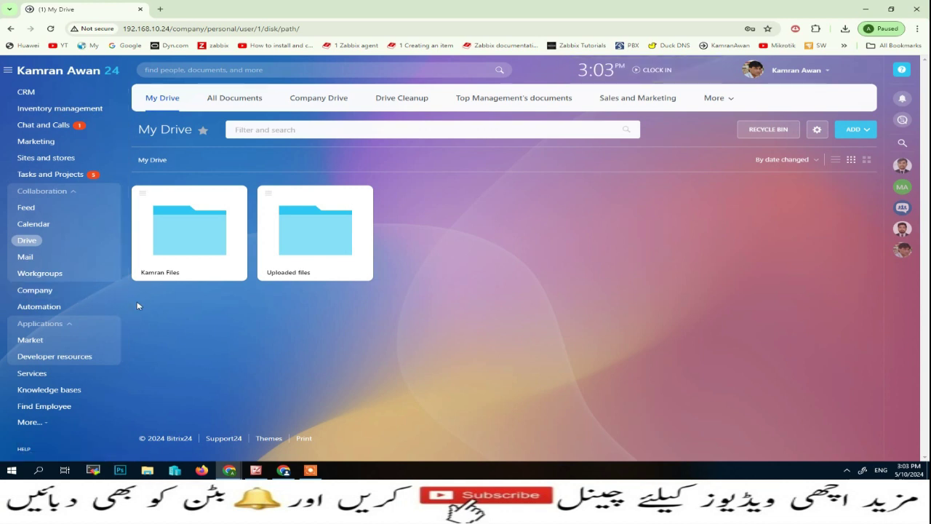
left_click(142, 196)
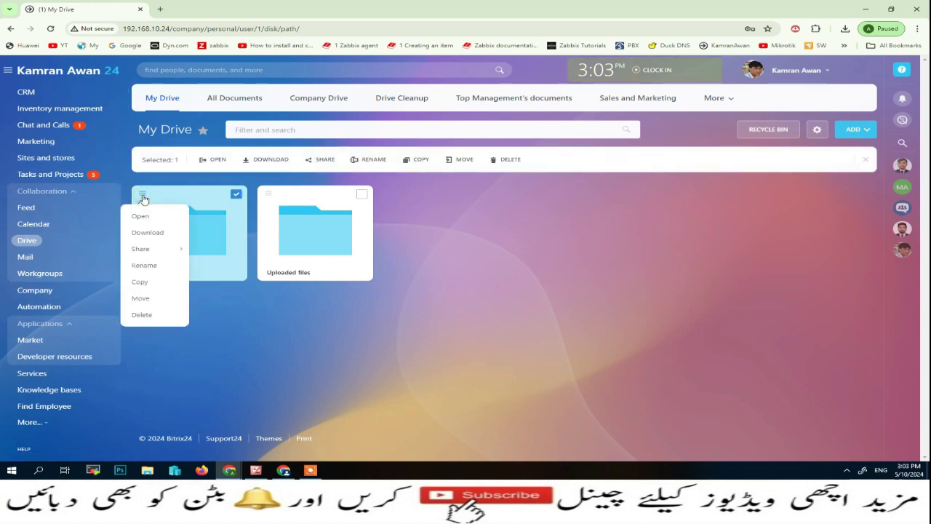
mouse_move(149, 250)
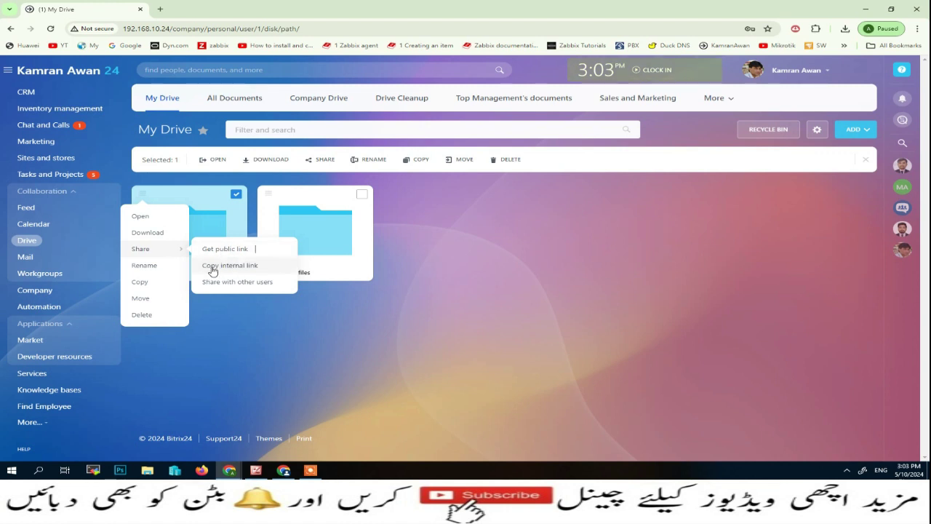
left_click(216, 267)
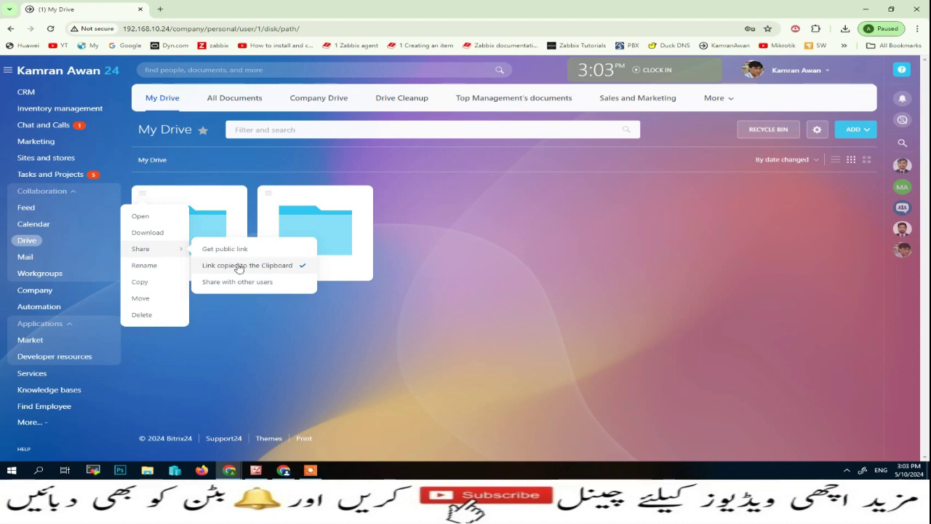
Step: Send the copied internal link to the colleague whose chat already contains a folder link, and close the messenger
left_click(46, 130)
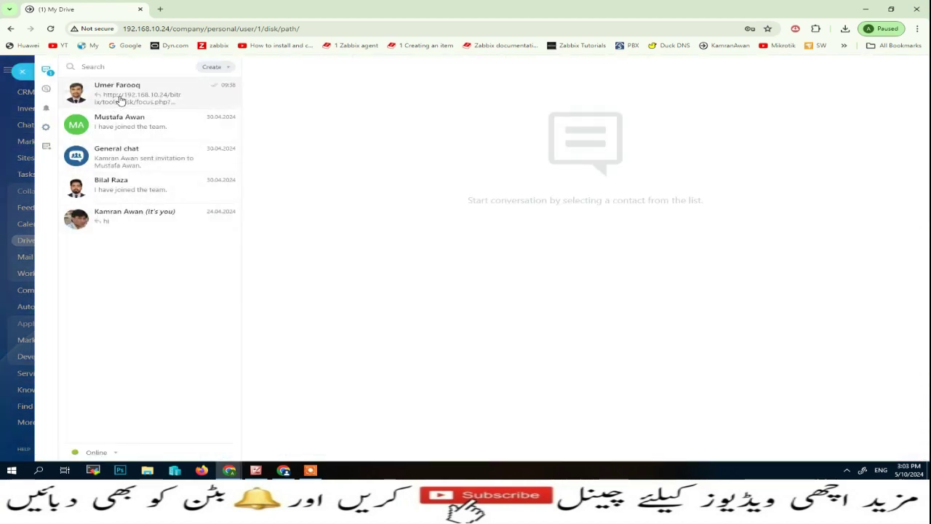
left_click(168, 102)
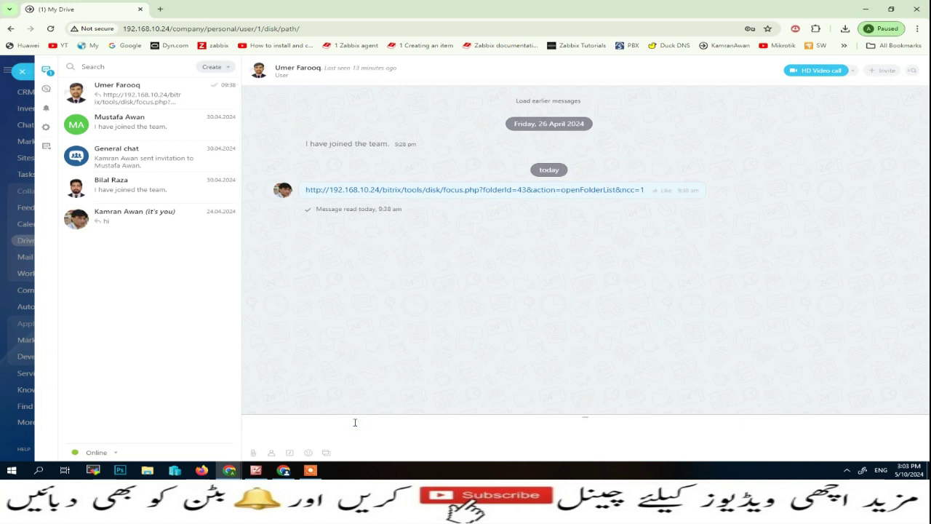
key("ctrl+v")
key("Return")
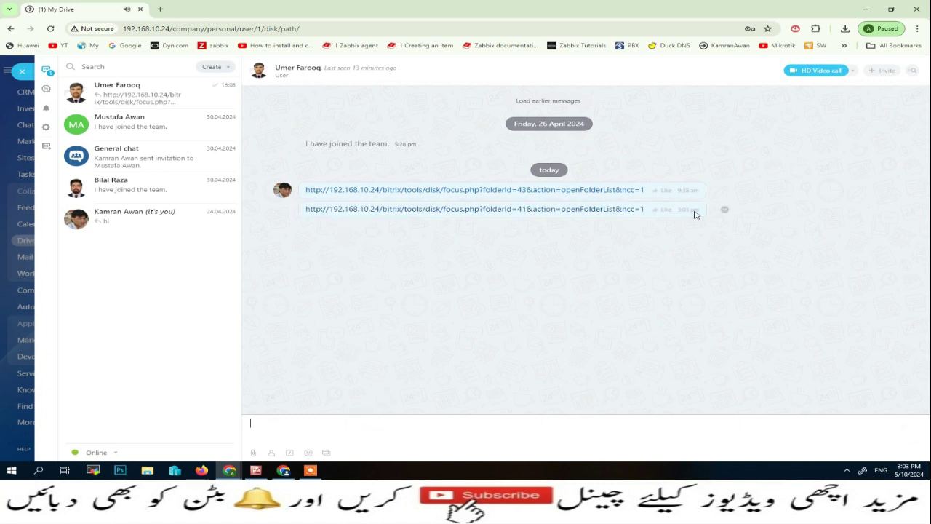
left_click(21, 70)
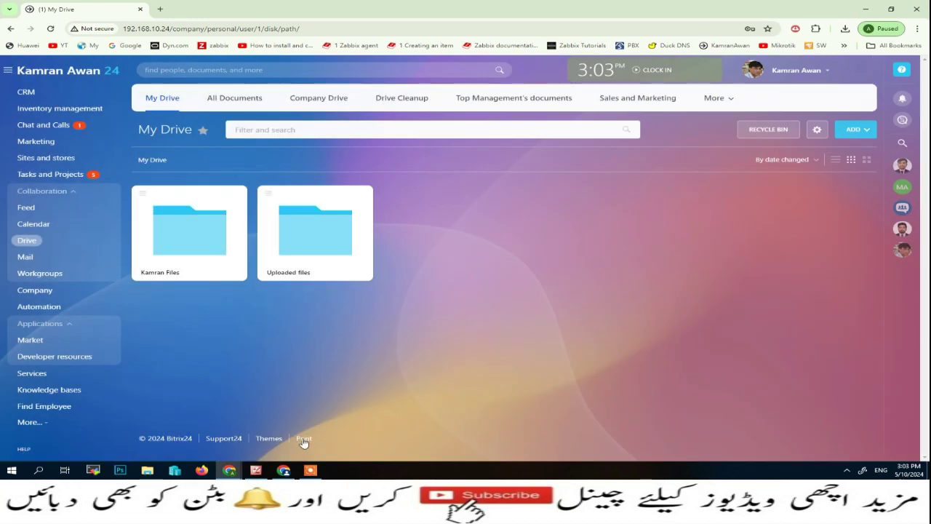
Step: Switch to the colleague's Chrome window and open the newly received folder link from the chat with the owner
left_click(284, 470)
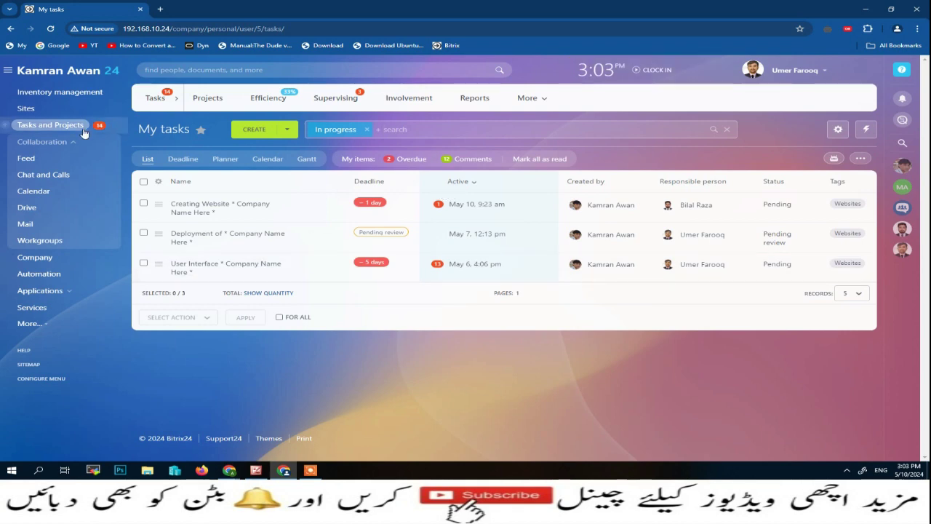
left_click(904, 100)
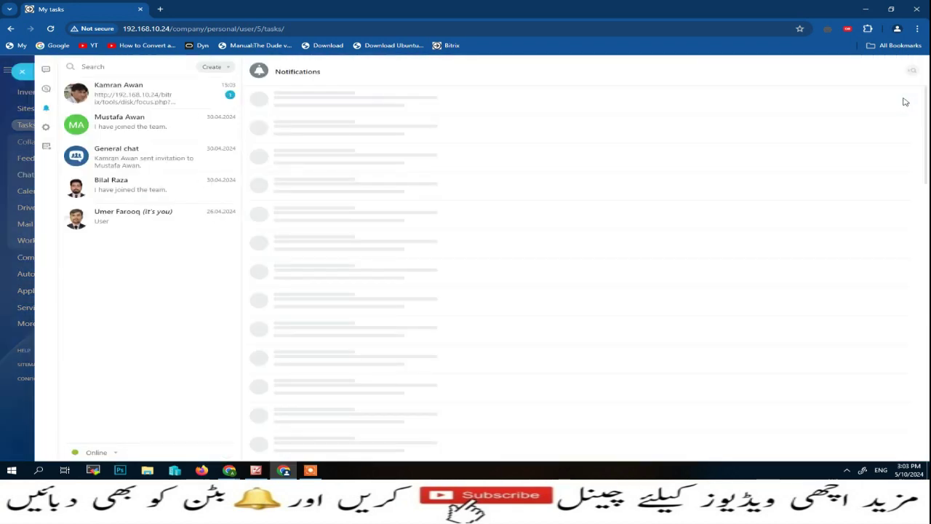
left_click(162, 102)
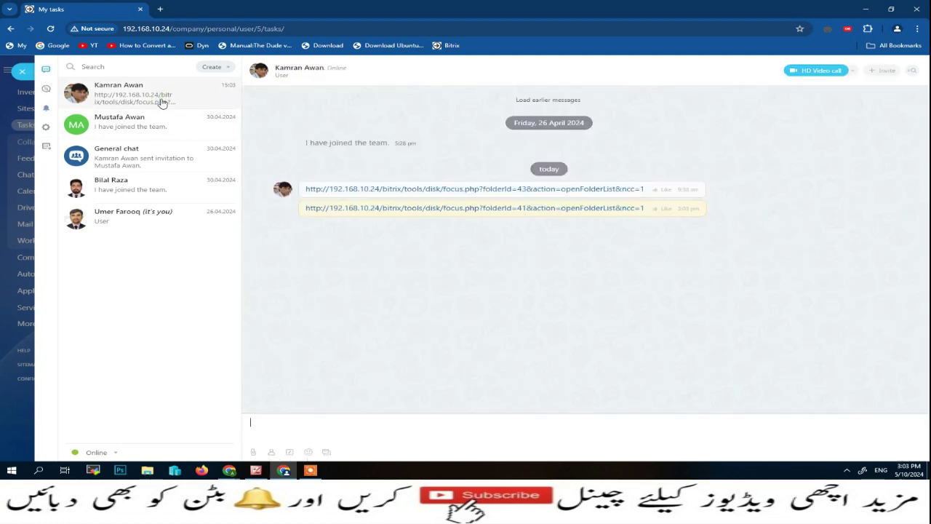
left_click(445, 211)
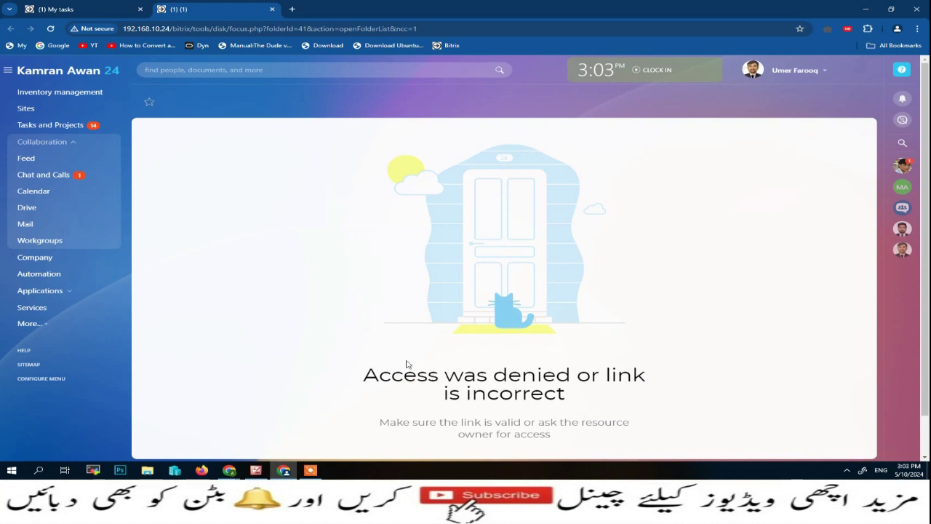
Step: Back in the owner's My Drive, share the same folder with the colleague using Read access permission and save the sharing settings
mouse_move(229, 473)
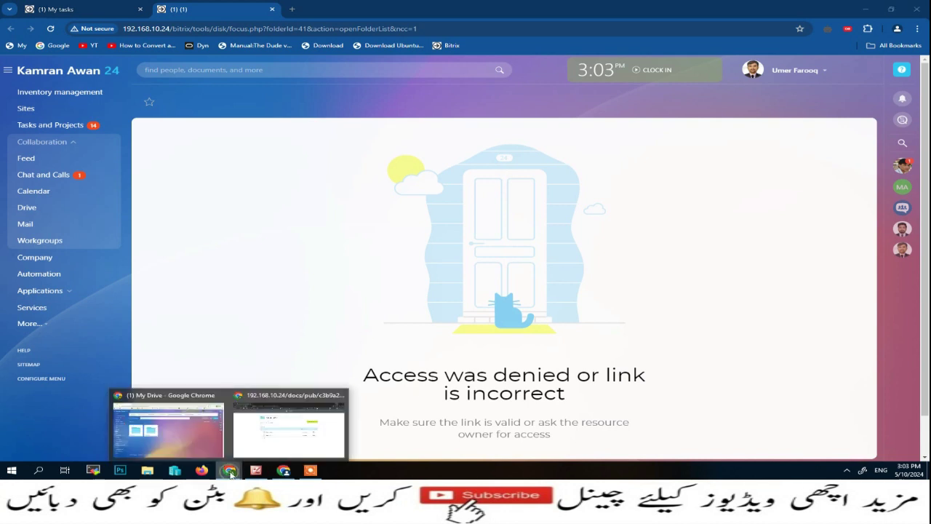
left_click(197, 440)
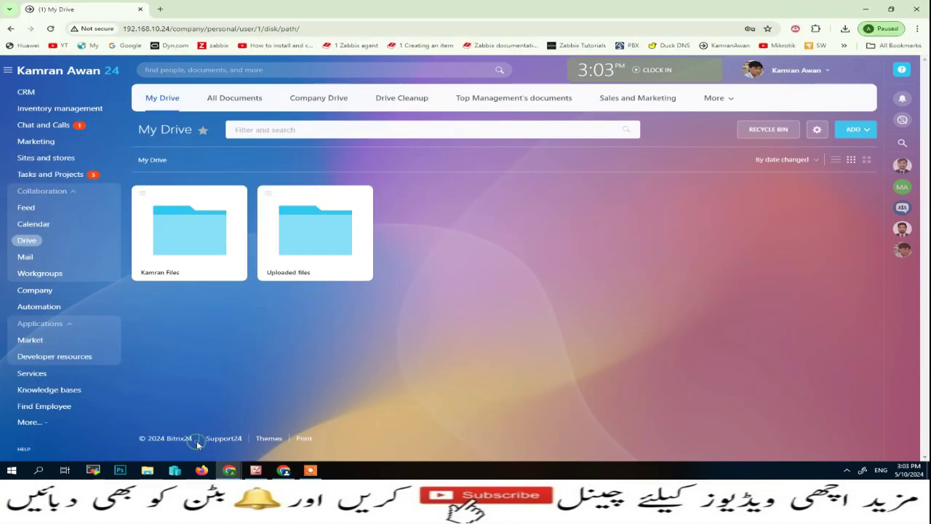
left_click(142, 197)
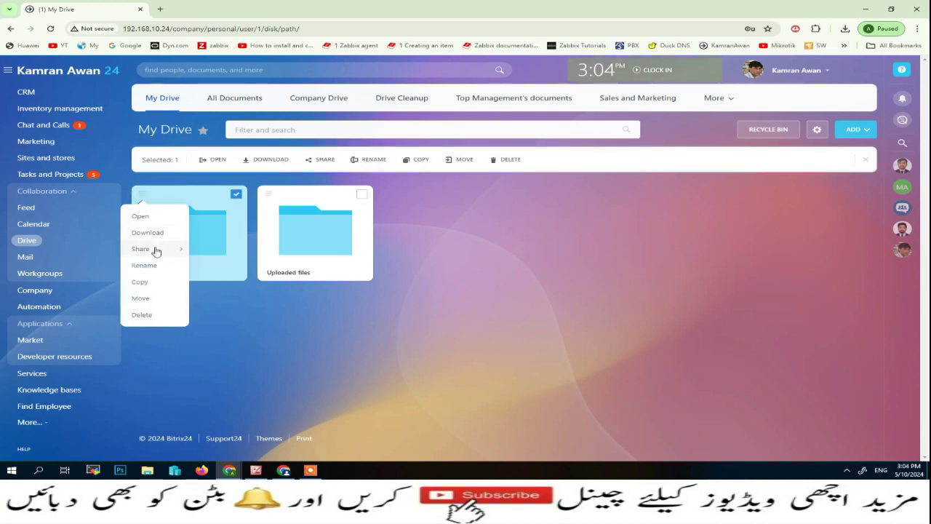
mouse_move(144, 249)
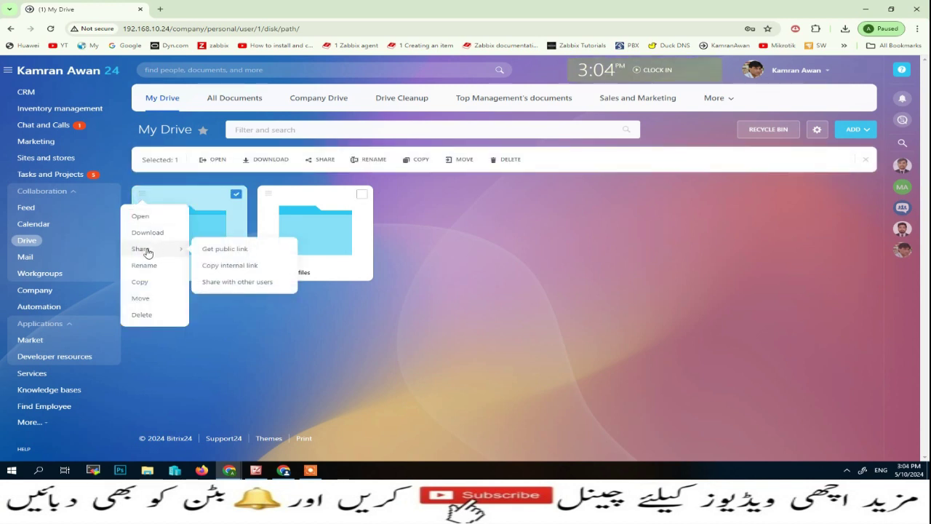
left_click(230, 283)
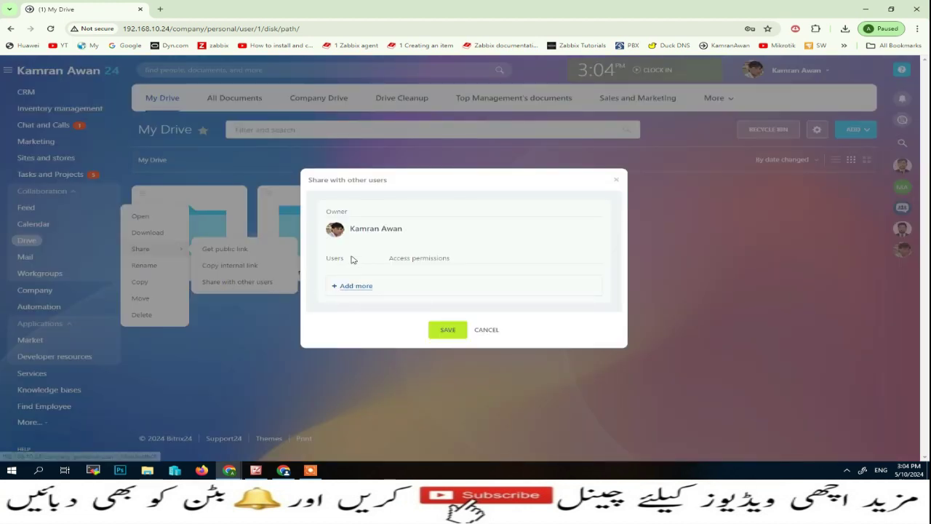
left_click(356, 289)
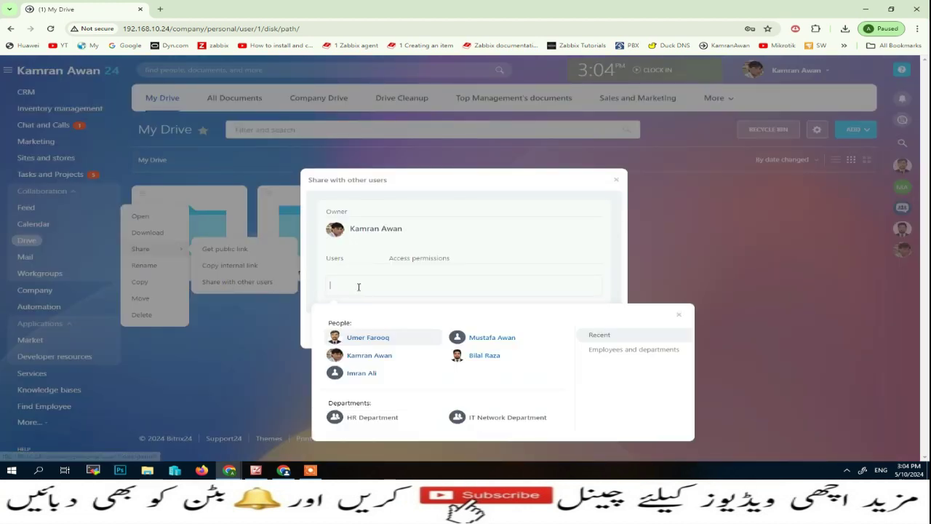
left_click(380, 339)
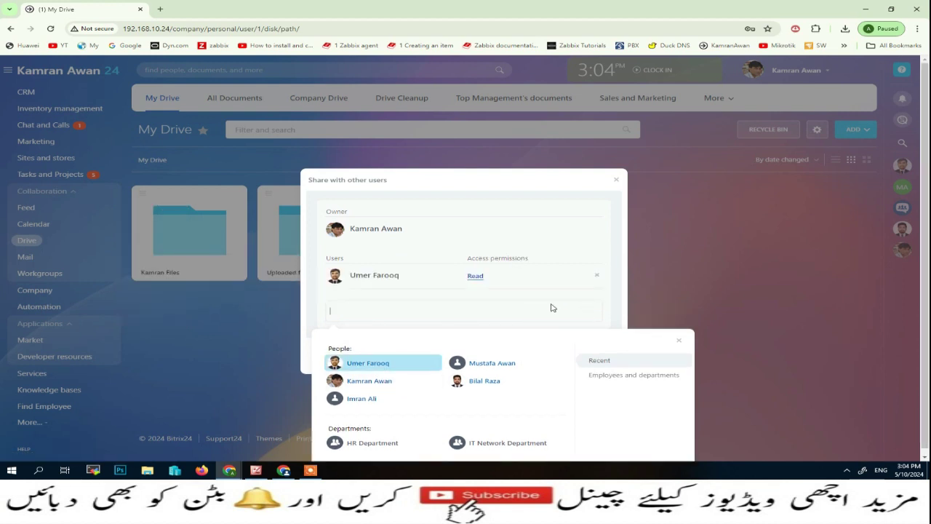
left_click(477, 277)
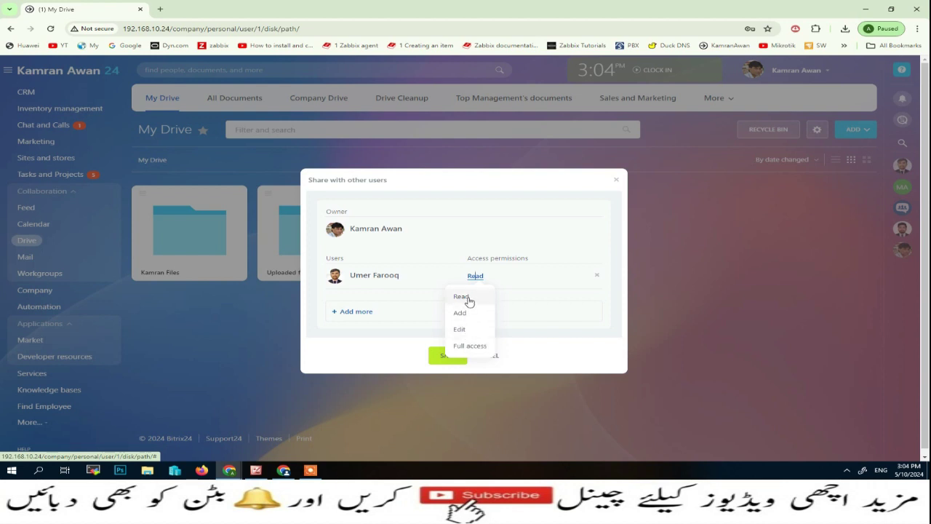
left_click(467, 298)
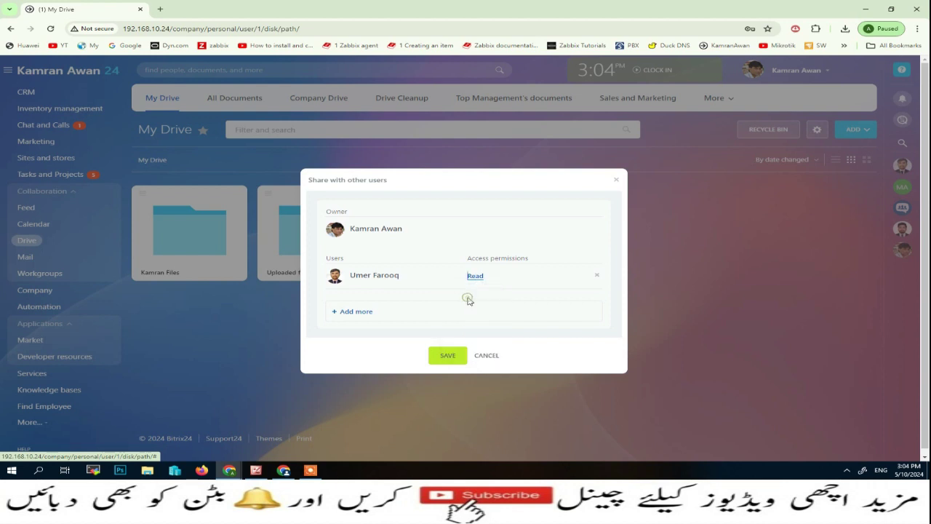
left_click(446, 359)
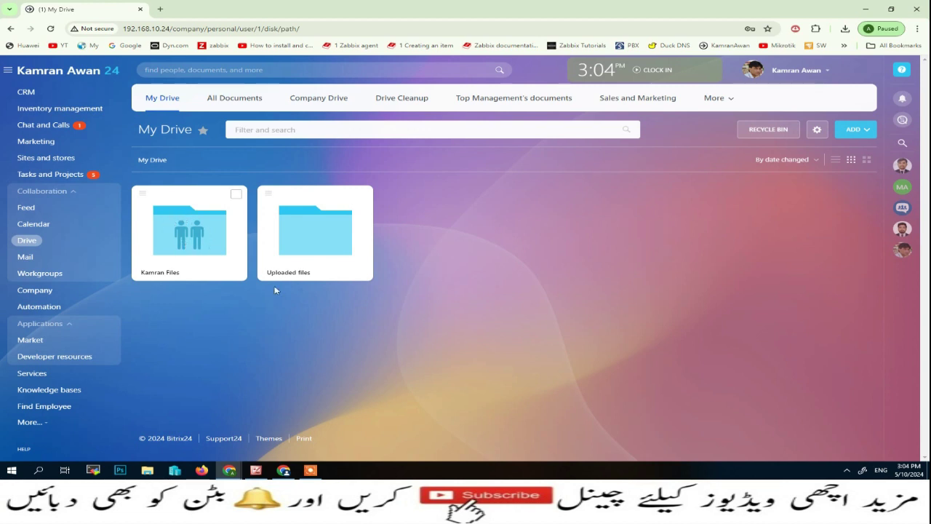
Step: Reload the folder link in the colleague's browser window to check access, and open the colleague's own My Drive
left_click(288, 472)
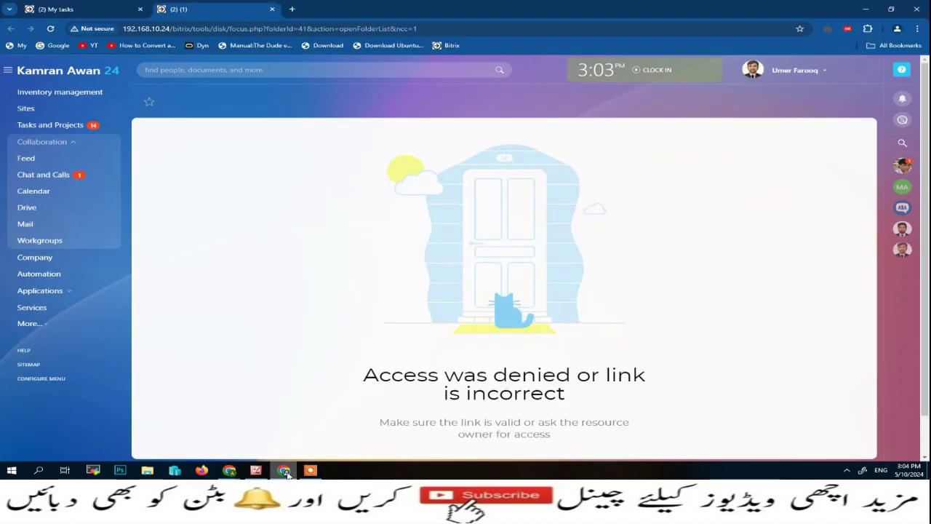
left_click(50, 29)
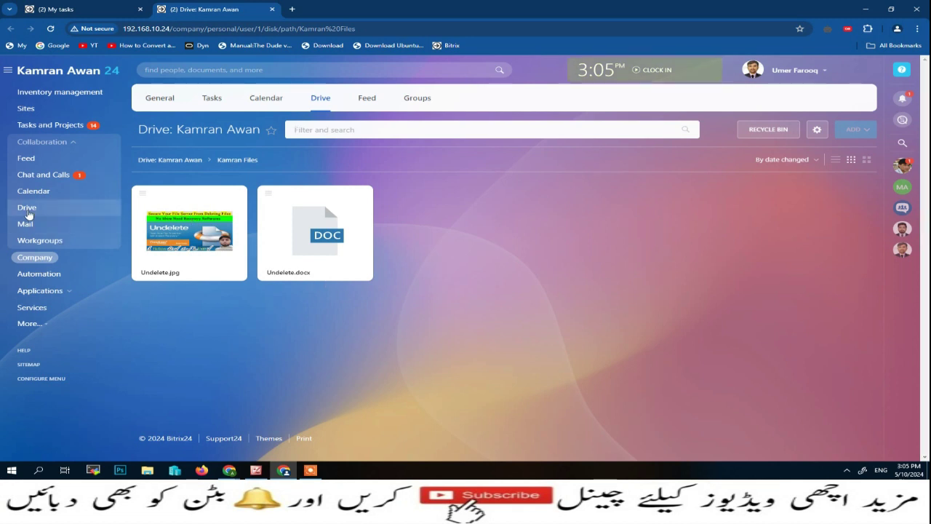
left_click(26, 210)
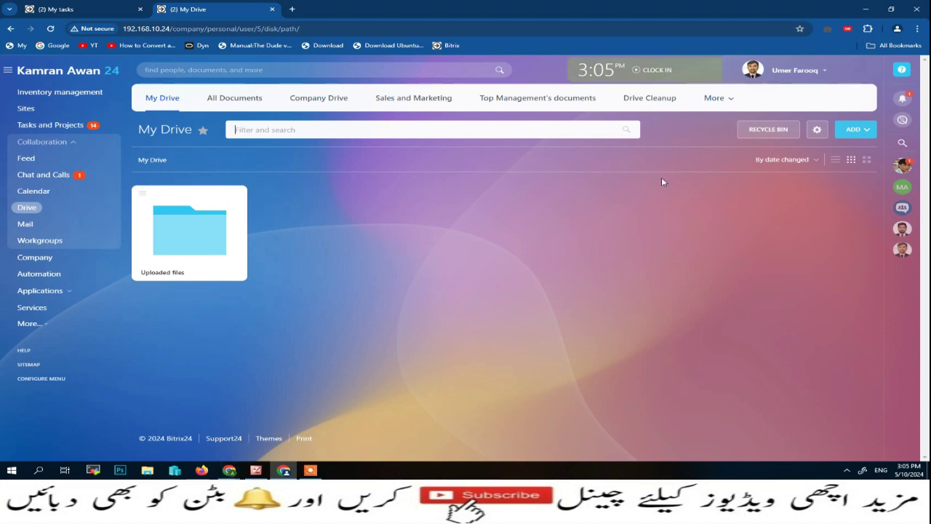
Step: Accept the notification request to connect the shared folder to the colleague's Drive, and close the notifications
left_click(903, 102)
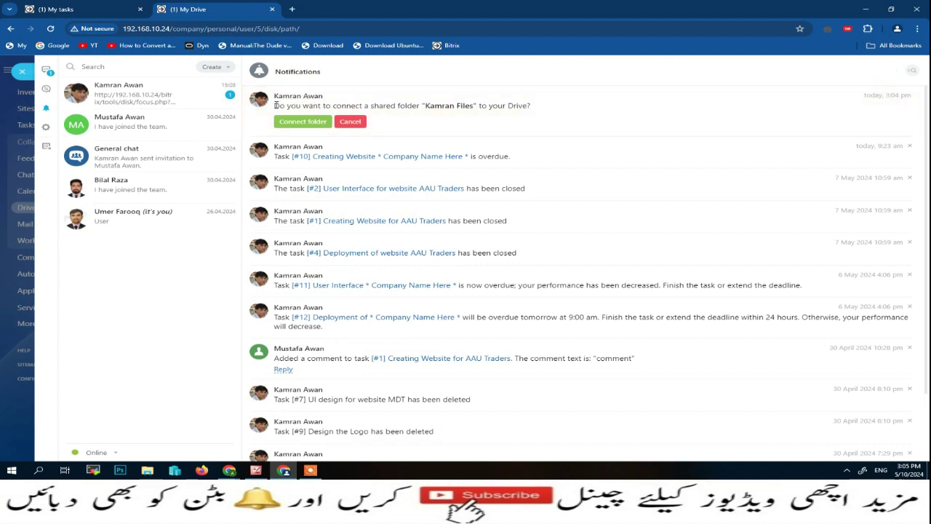
left_click_drag(276, 106, 534, 111)
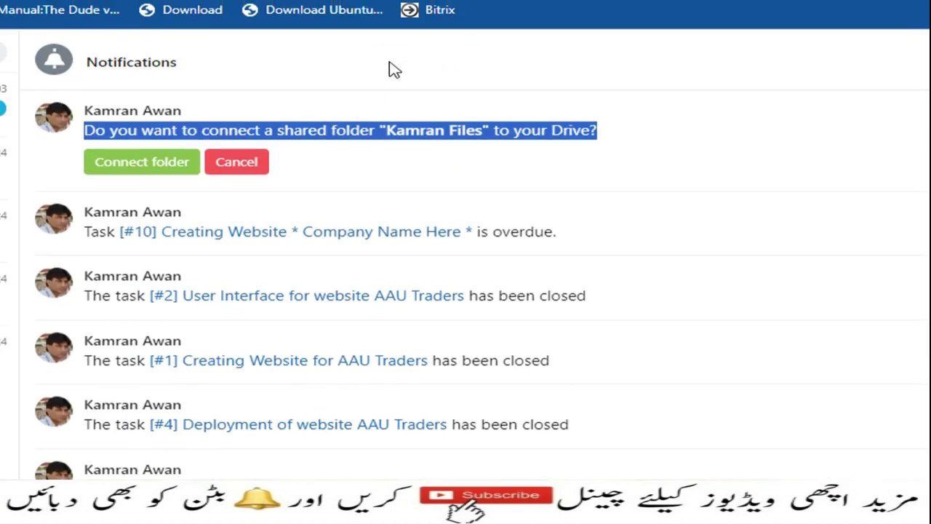
left_click(236, 113)
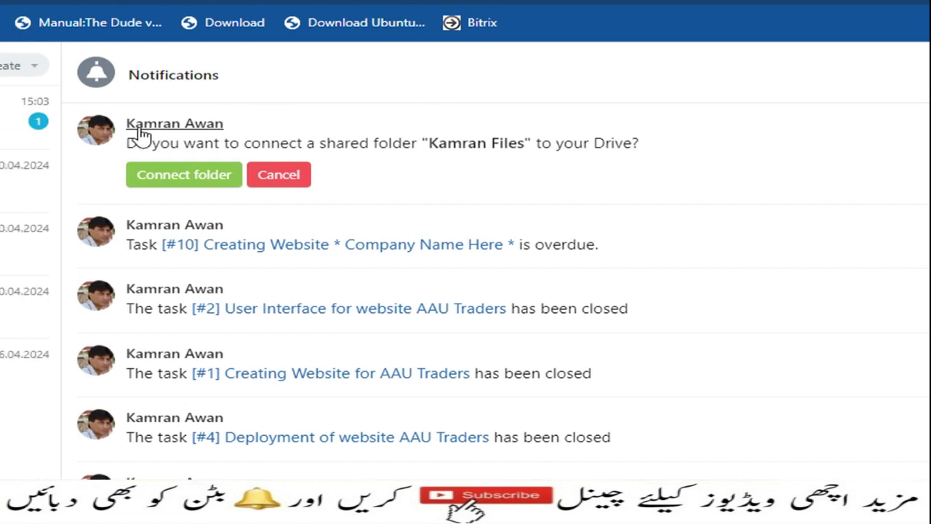
left_click_drag(143, 142, 653, 137)
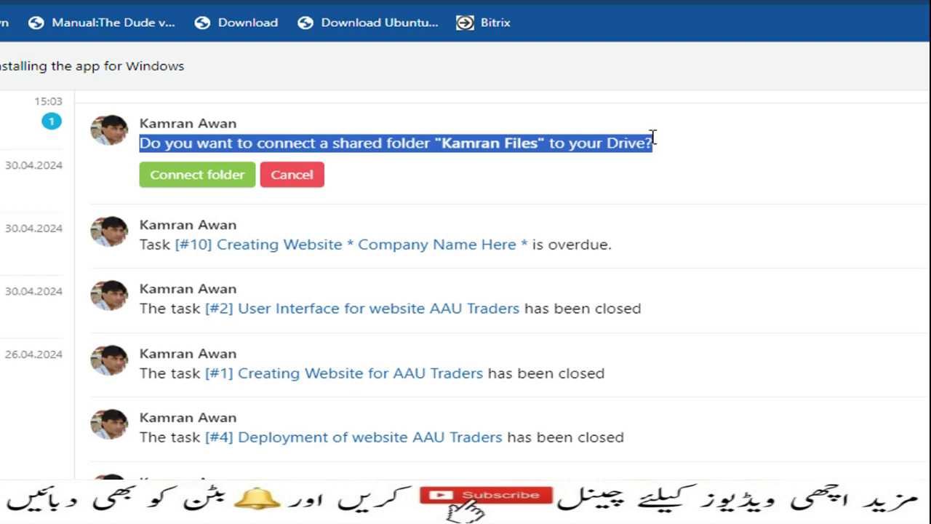
left_click(179, 187)
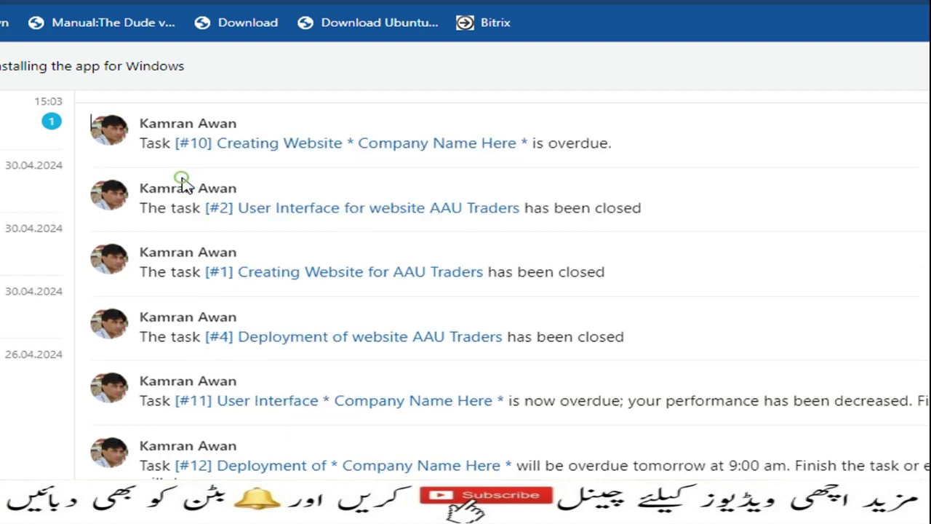
left_click(41, 75)
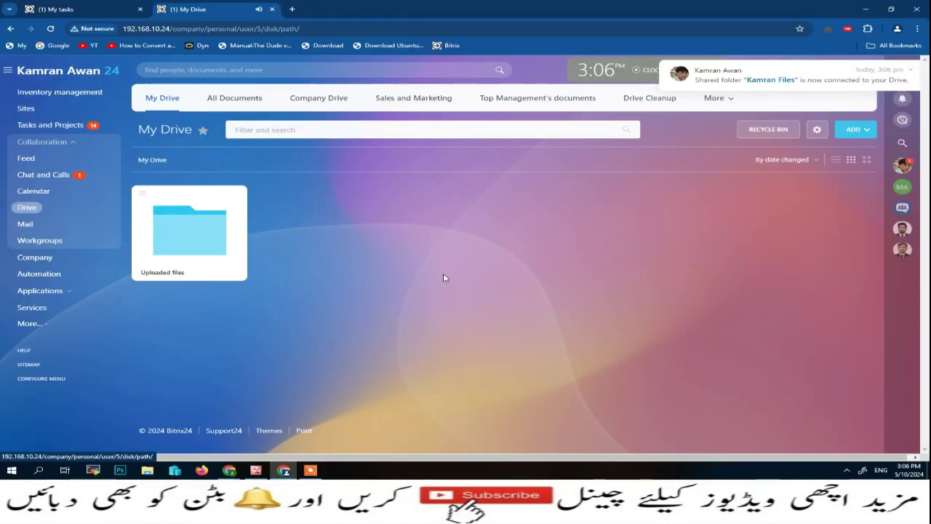
Step: Reload the colleague's My Drive, open the connected shared folder, and check the options available for Undelete.jpg
left_click(51, 29)
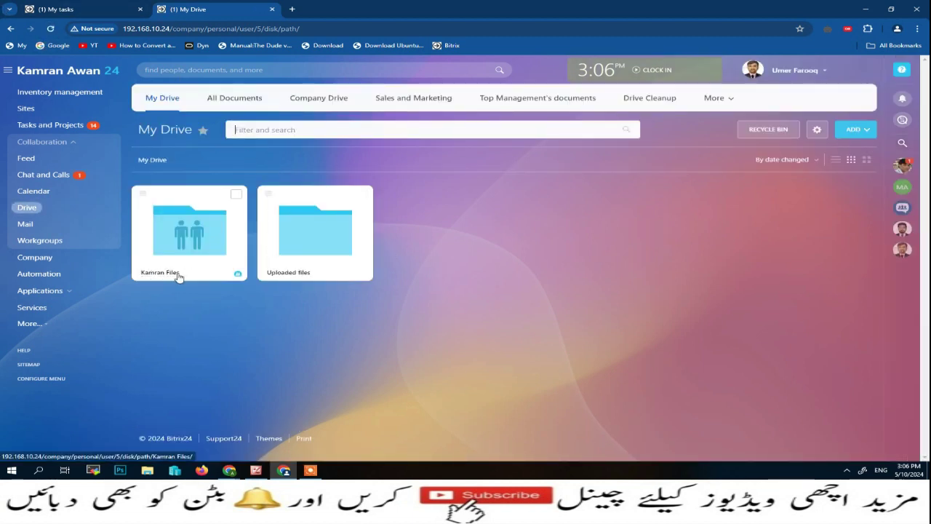
left_click(187, 231)
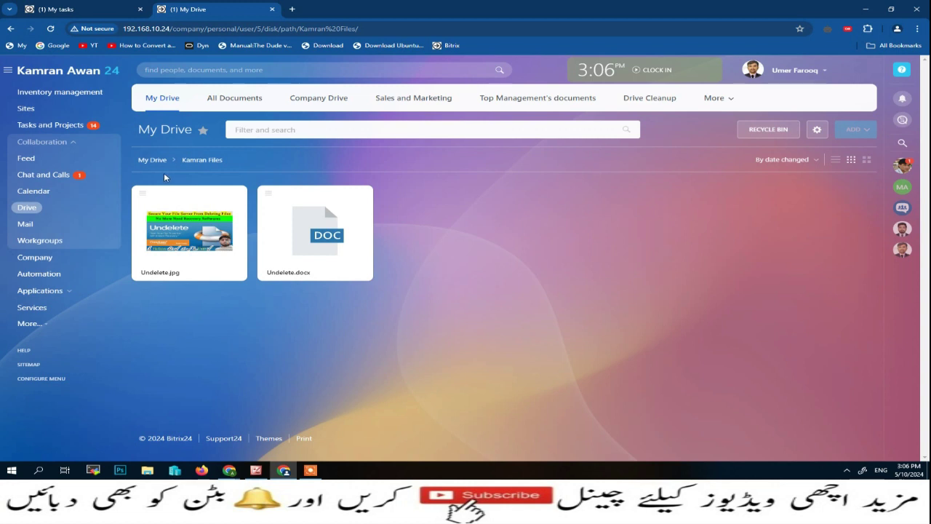
left_click(167, 191)
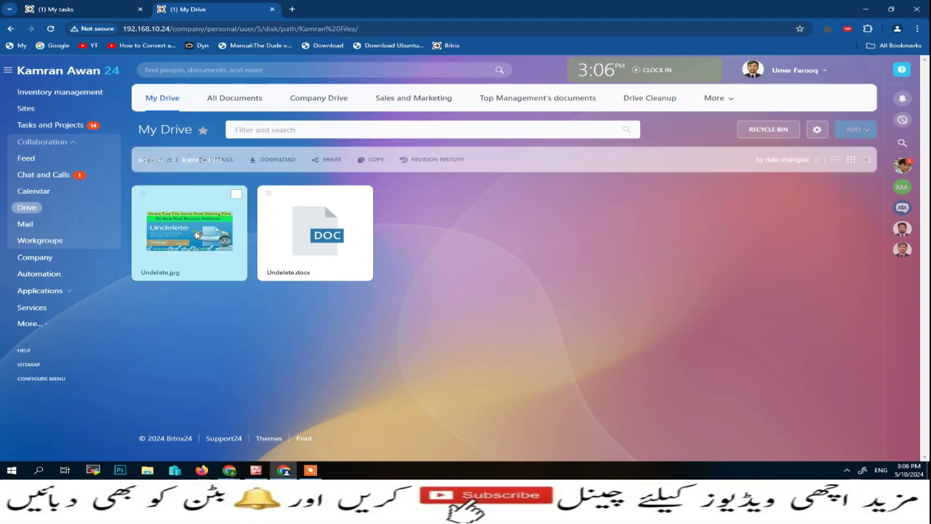
left_click(569, 305)
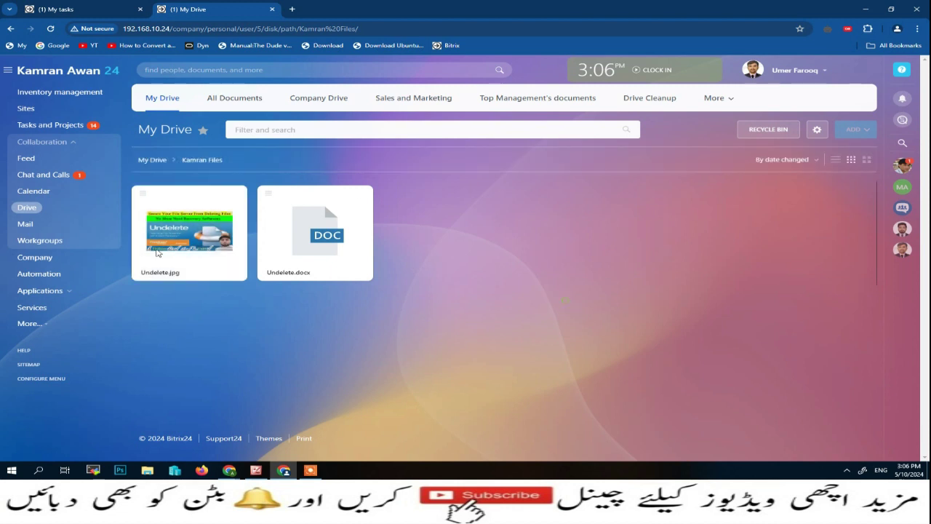
Step: Return to the root of the colleague's My Drive, select the connected shared folder and review the actions available for it
left_click(27, 208)
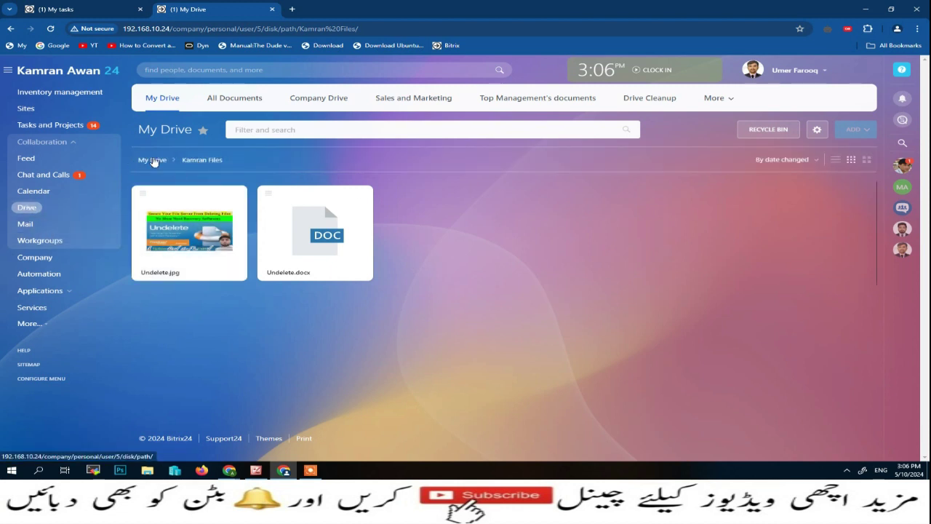
left_click(191, 239)
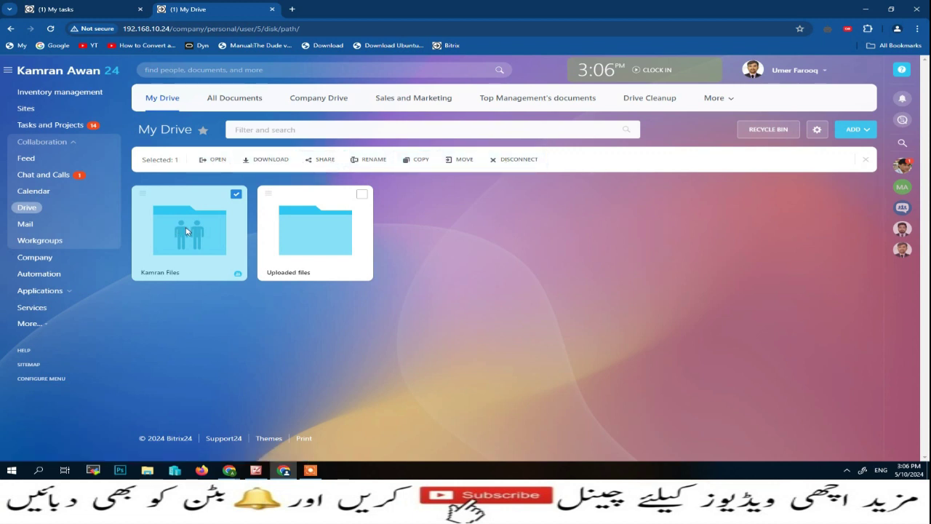
left_click(143, 193)
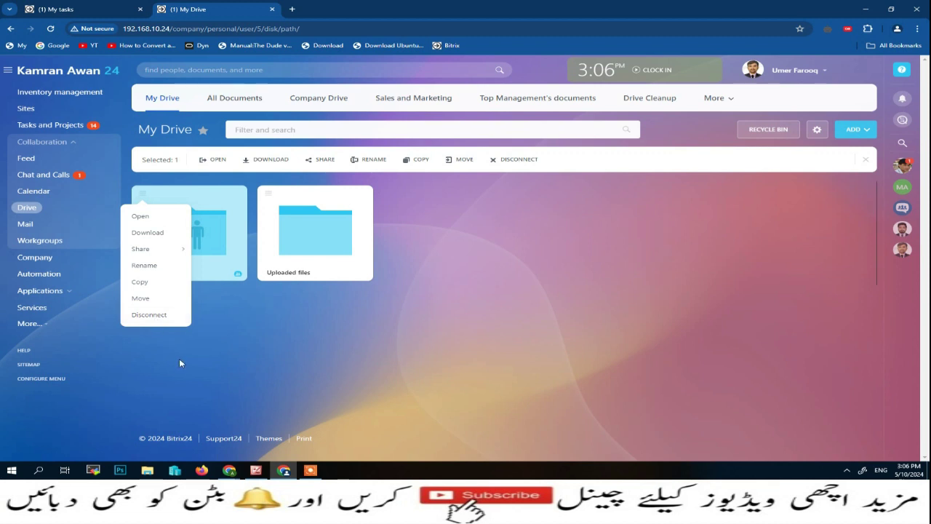
left_click(243, 358)
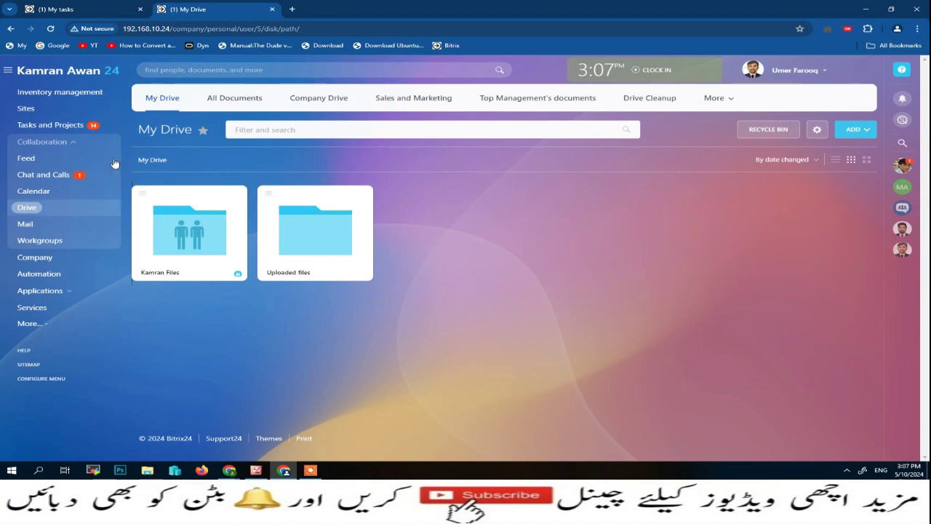
Step: Disconnect the shared folder from the colleague's My Drive and confirm the disconnection
left_click(142, 196)
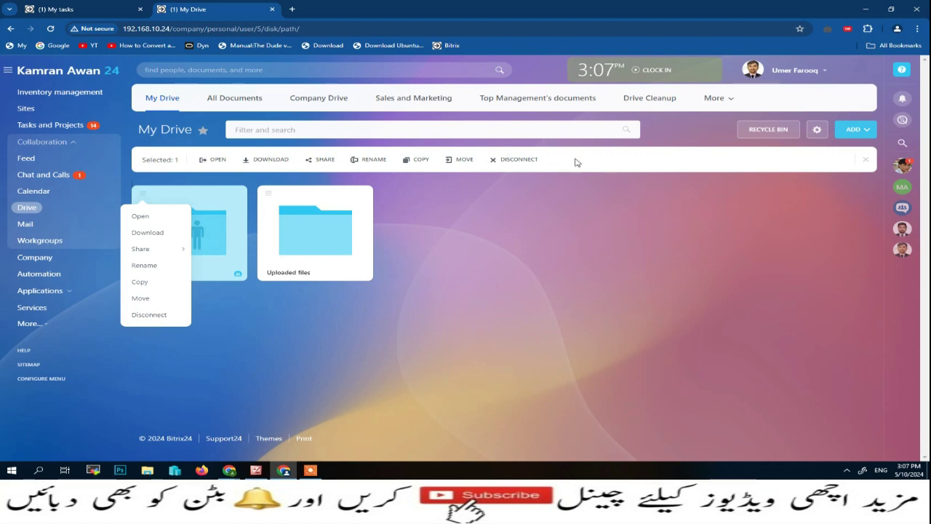
left_click(515, 161)
left_click(447, 316)
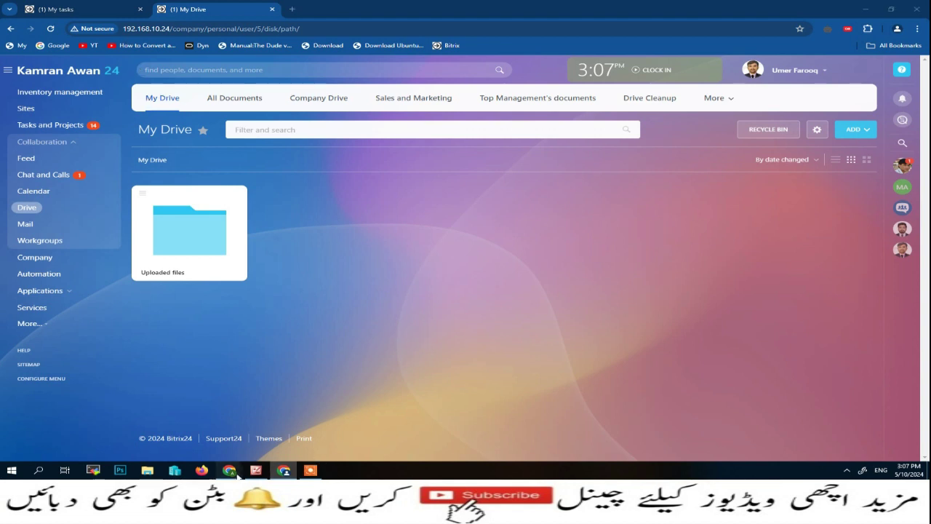
Step: Switch to the owner's browser window, reload My Drive, and open the previously shared folder's settings for sharing with other users
mouse_move(229, 470)
left_click(199, 436)
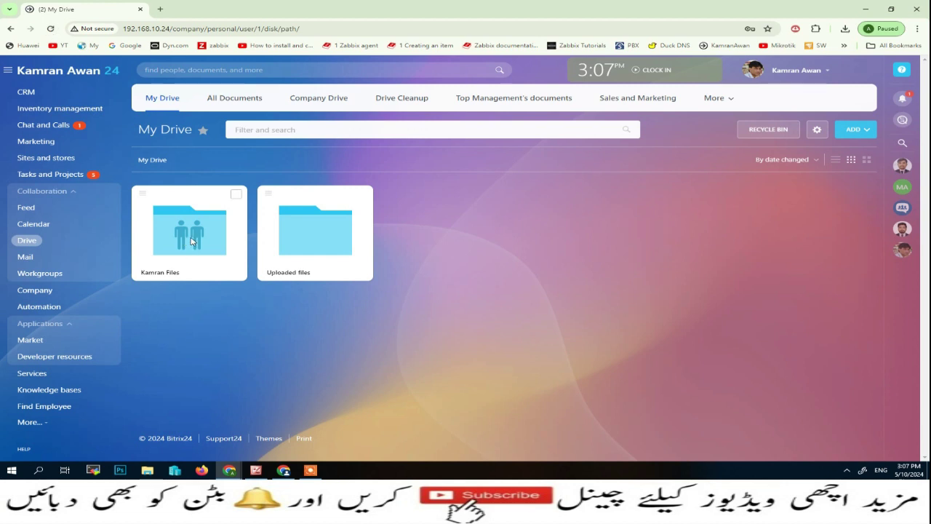
left_click(50, 28)
left_click(143, 195)
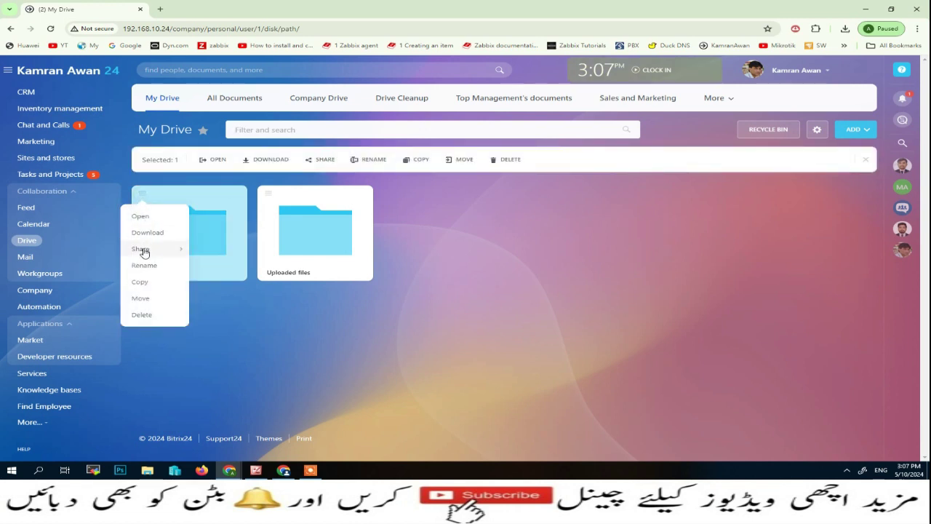
mouse_move(154, 250)
left_click(226, 286)
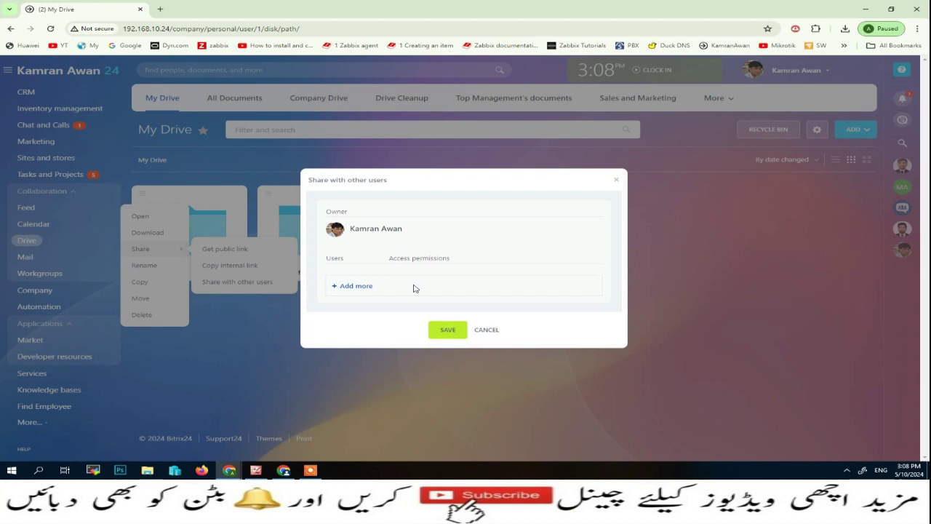
Step: View the people and departments that can be added to the folder's sharing, and close the sharing settings without saving
left_click(357, 287)
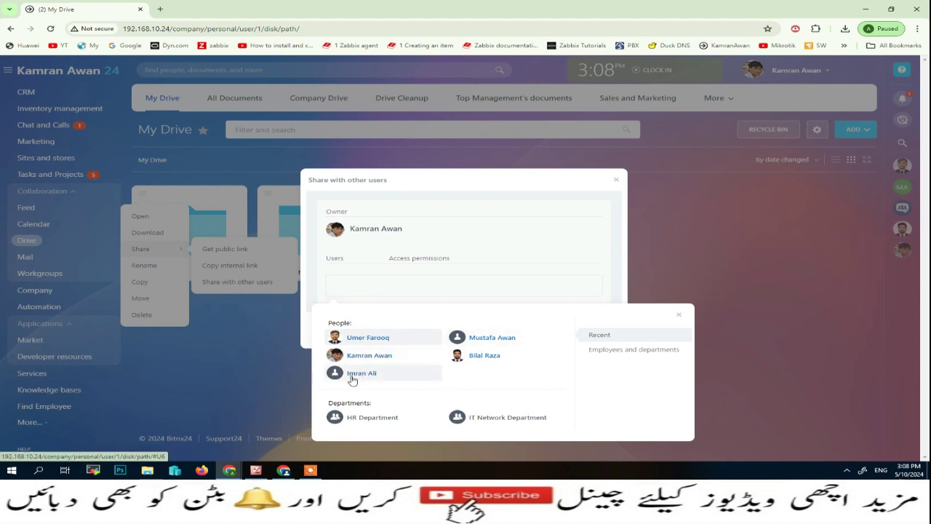
left_click(654, 254)
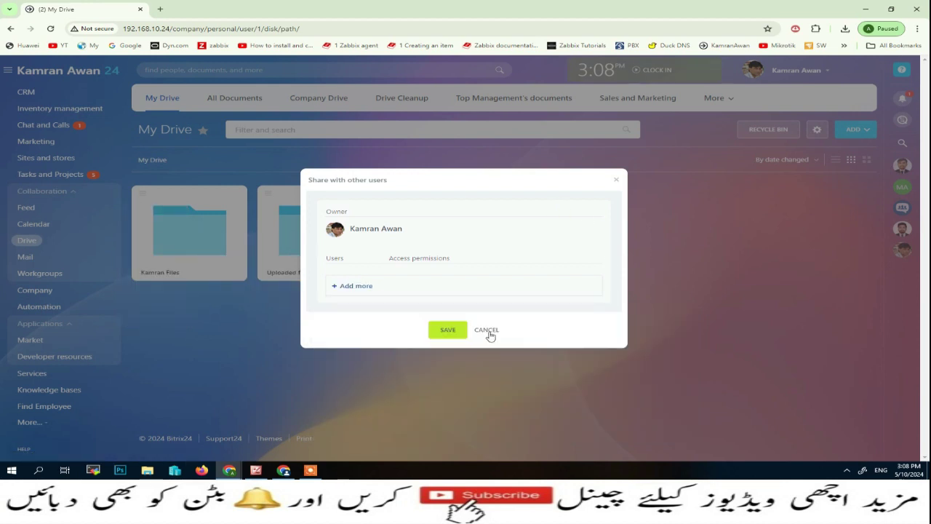
left_click(488, 331)
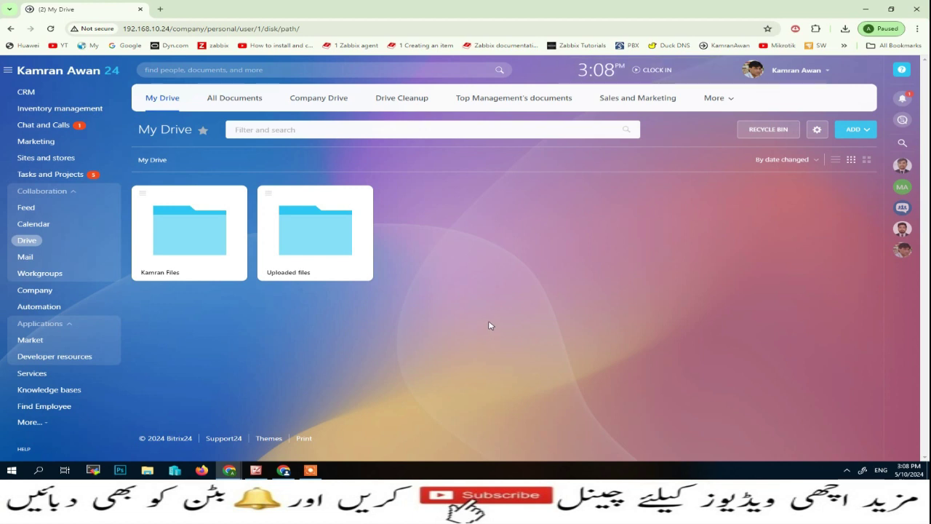